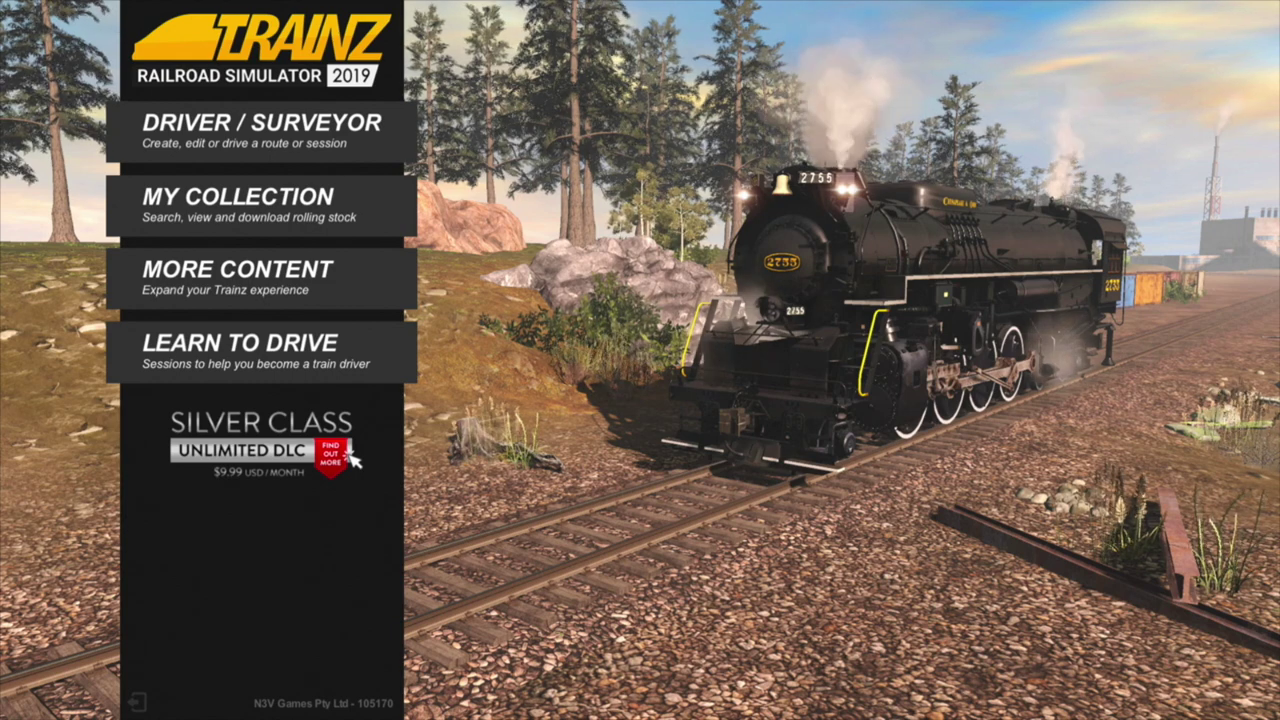
Open the 01 - Fun Run session of the Milton Valley Railroad route for editing
{"action": "left_click", "coordinate": [261, 131]}
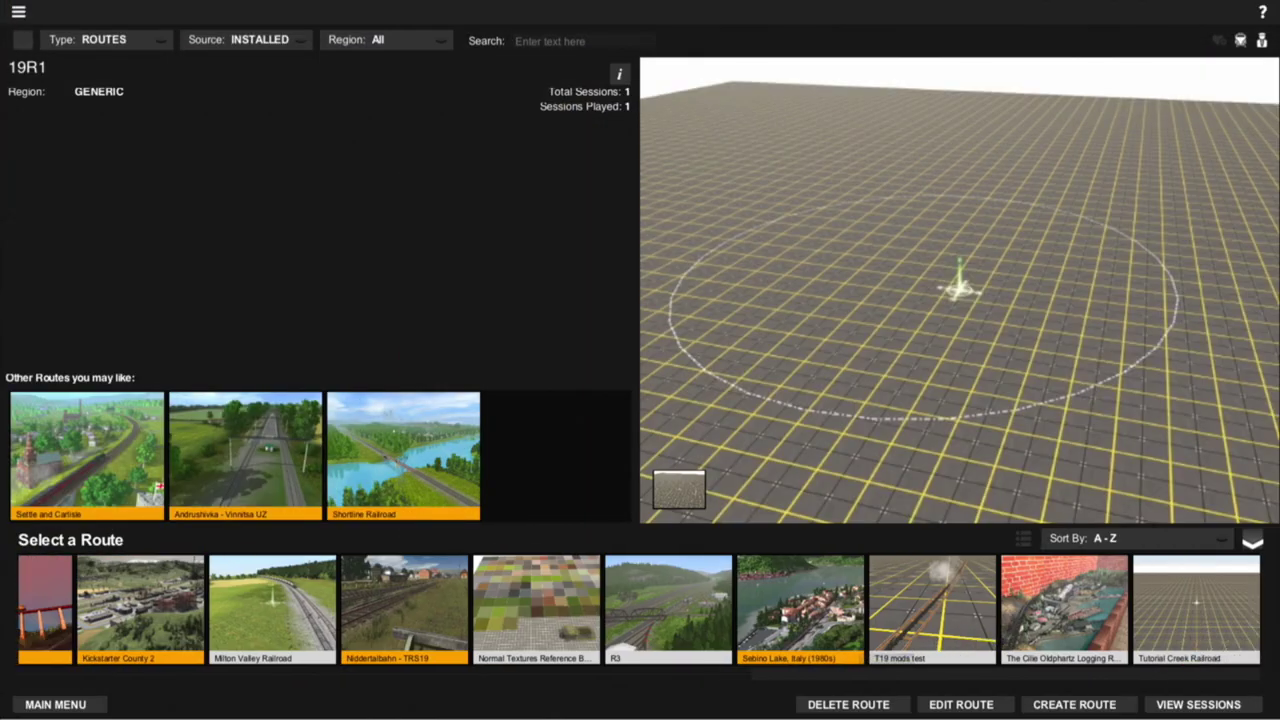
{"action": "left_click", "coordinate": [272, 605]}
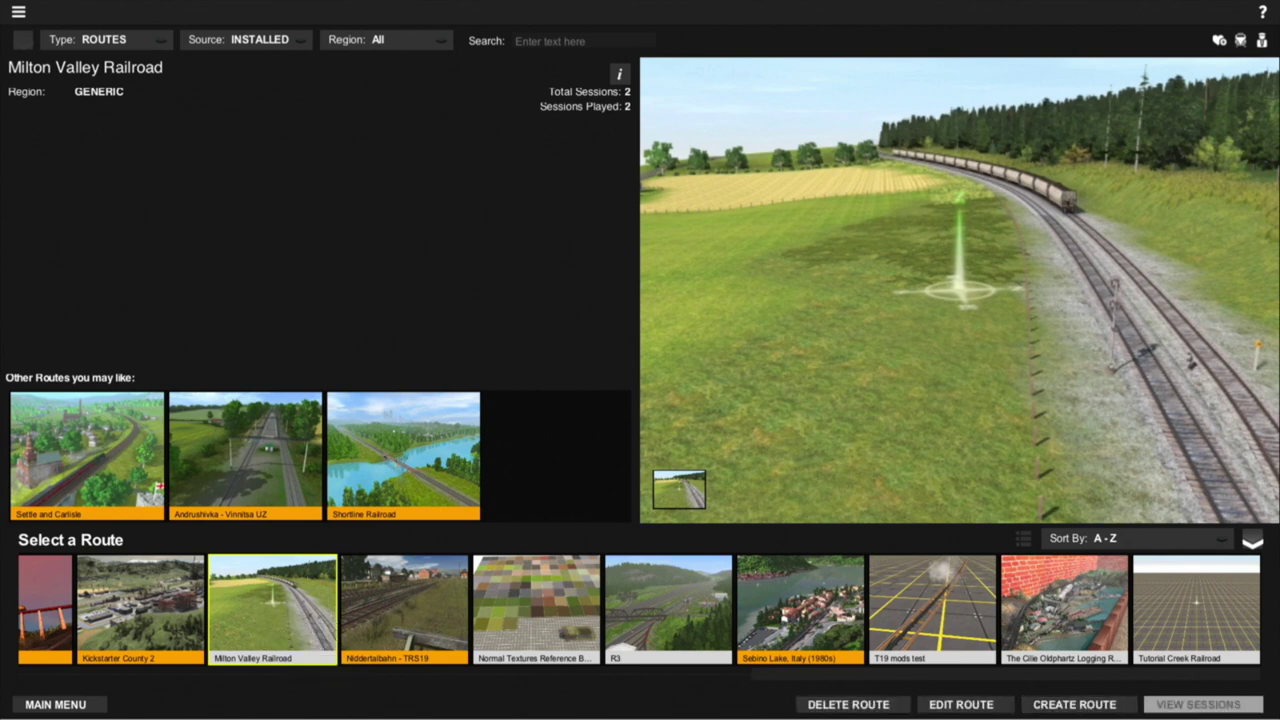
{"action": "left_click", "coordinate": [1200, 704]}
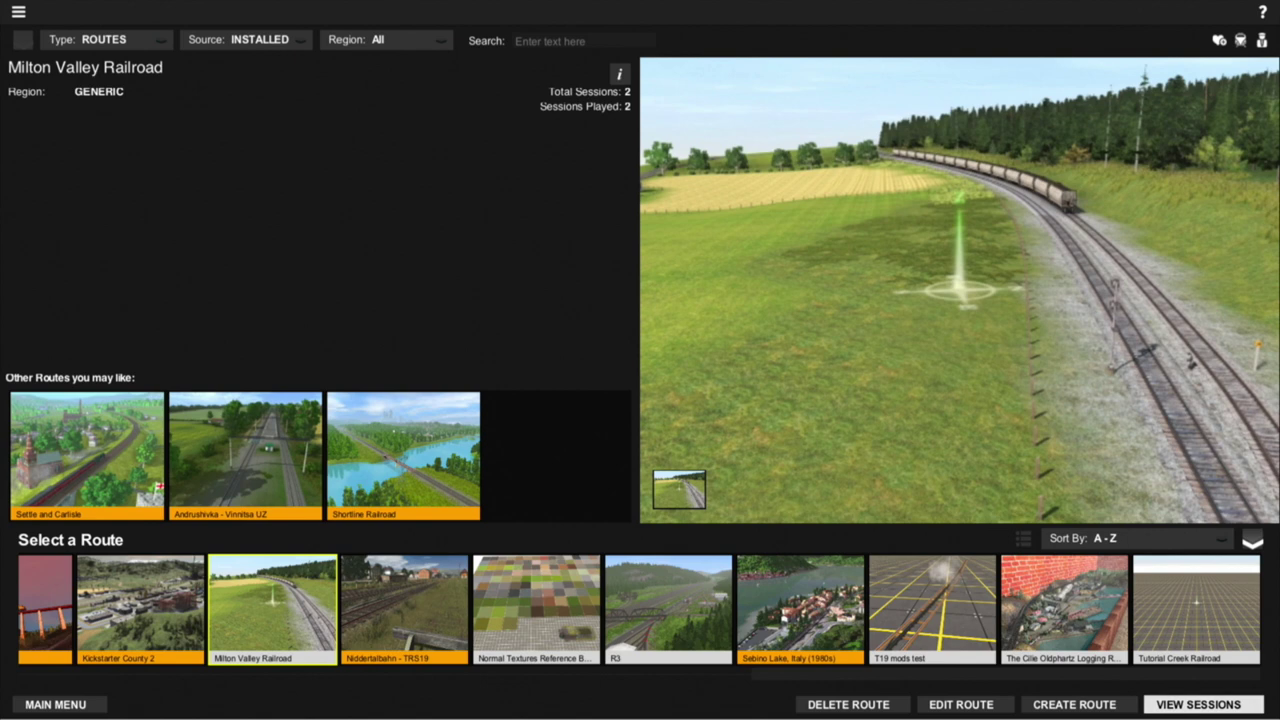
{"action": "left_click", "coordinate": [222, 615]}
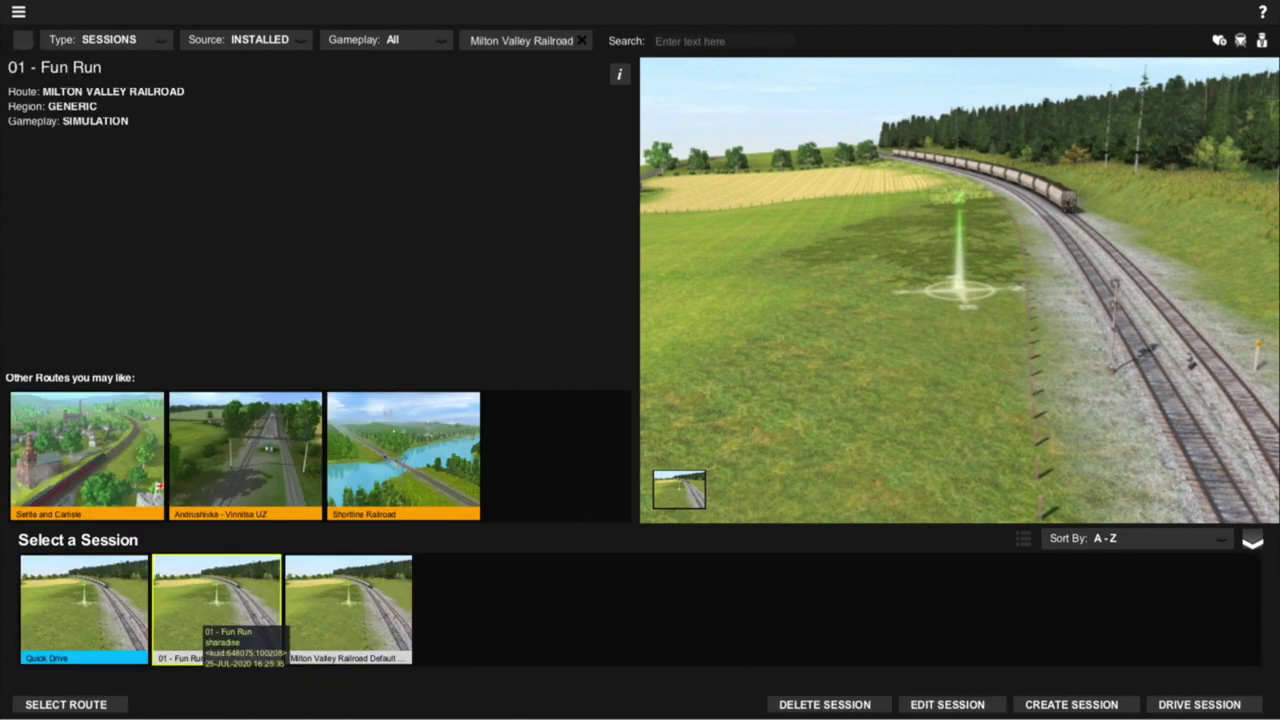
{"action": "left_click", "coordinate": [947, 704]}
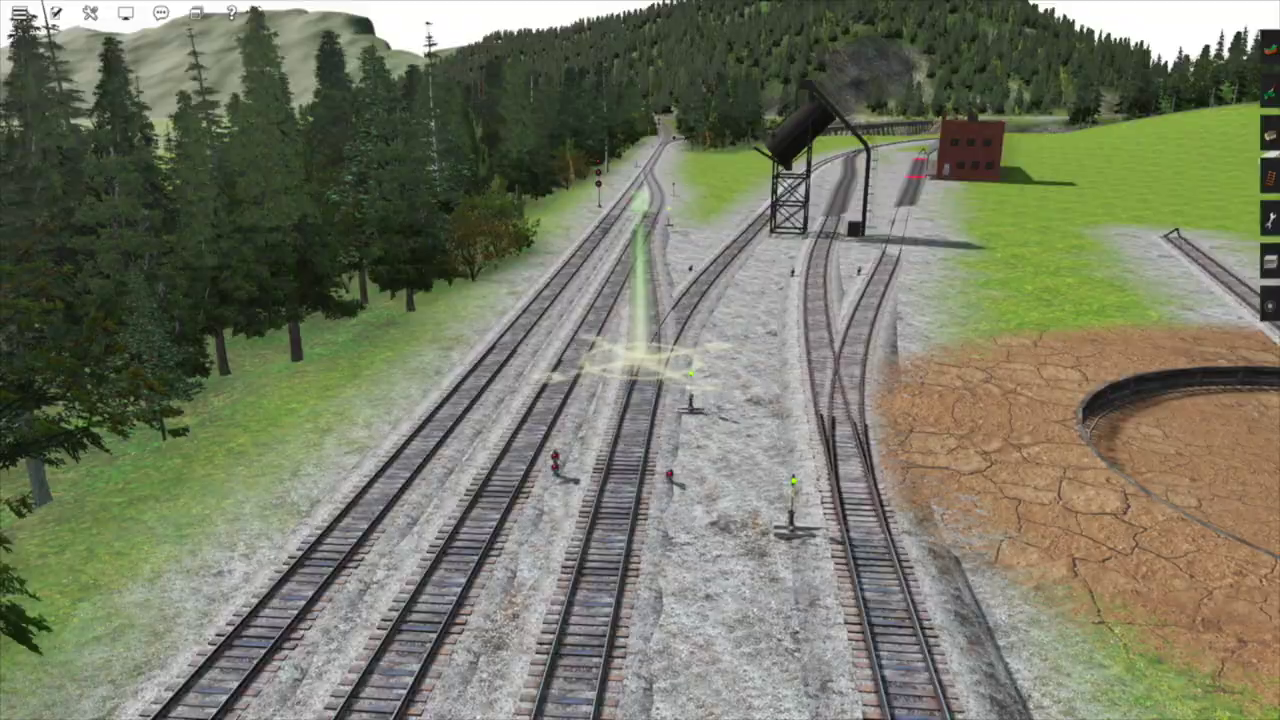
Place rolling stock for a second train on the track
{"action": "key", "text": "Up"}
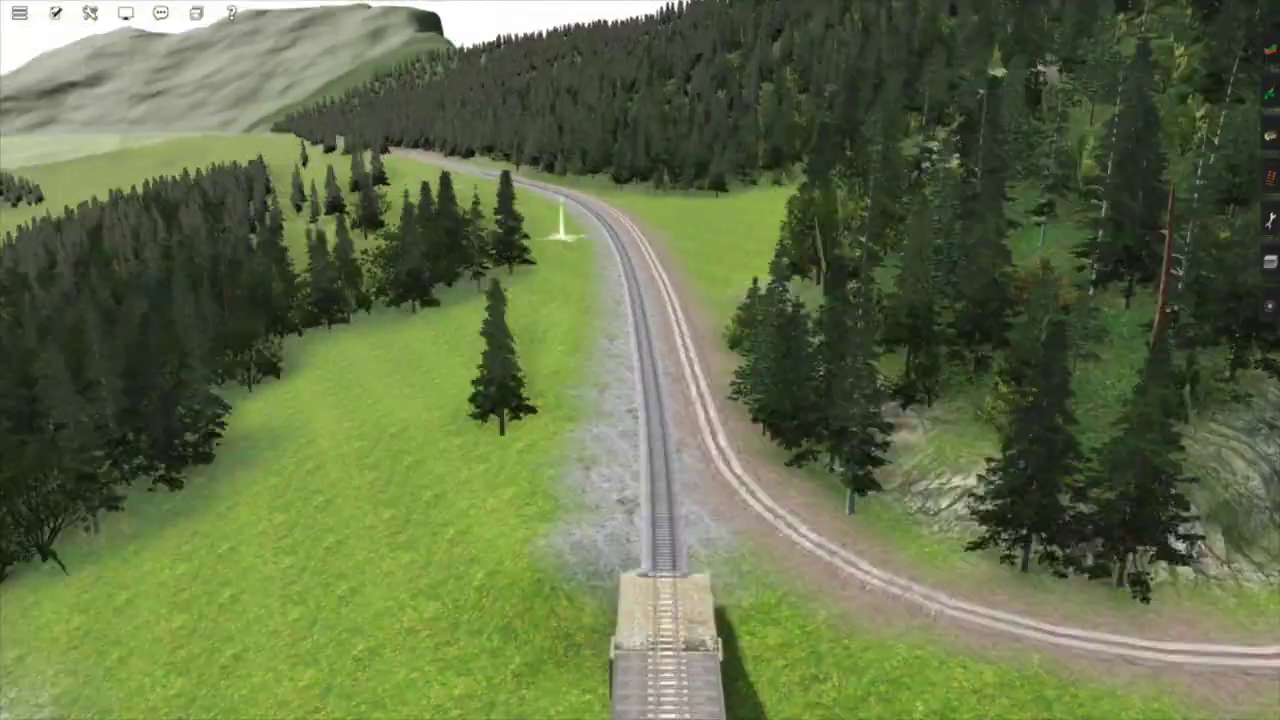
{"action": "key", "text": "Right"}
{"action": "key", "text": "F7"}
{"action": "scroll", "coordinate": [1200, 152], "scroll_direction": "down", "scroll_amount": 3}
{"action": "left_click", "coordinate": [1204, 163]}
{"action": "left_click", "coordinate": [480, 372]}
{"action": "key", "text": "Left"}
{"action": "left_click", "coordinate": [1204, 174]}
{"action": "left_click", "coordinate": [400, 420]}
{"action": "left_click", "coordinate": [1204, 131]}
{"action": "left_click", "coordinate": [435, 400]}
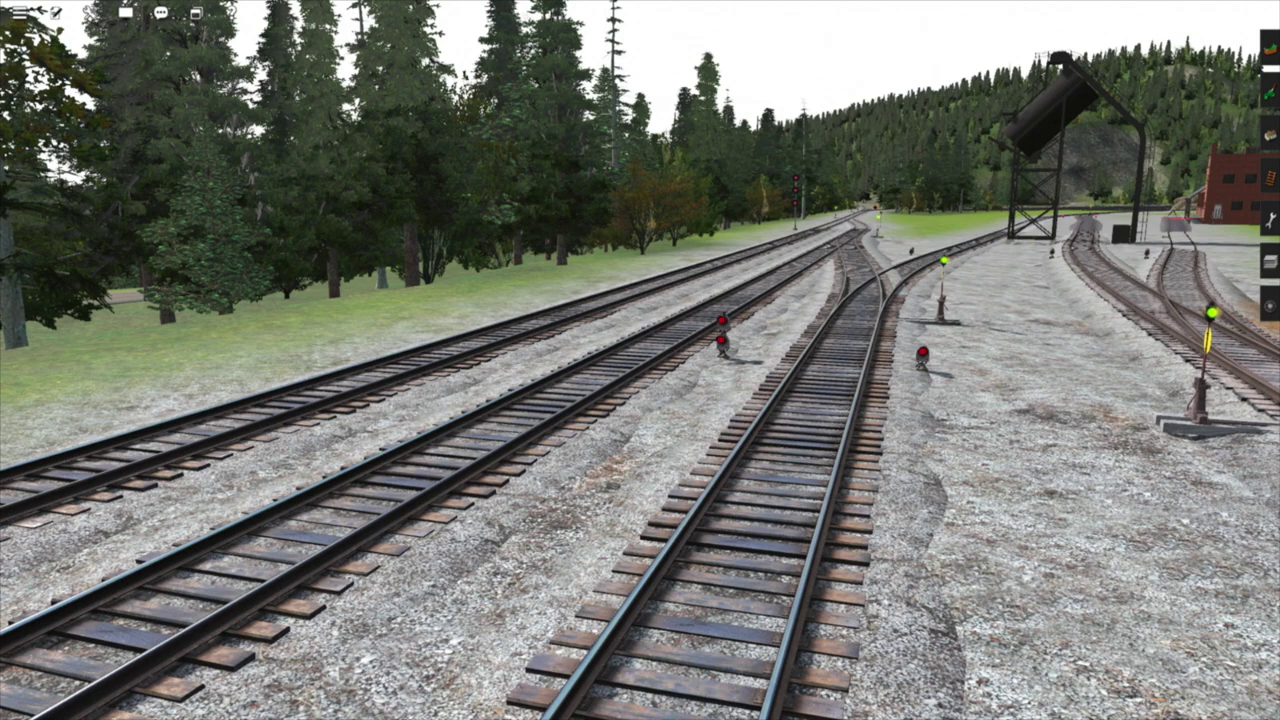
Inspect the yard's tracks, junctions and signals around the turntable and coaling tower, along to the road crossing
{"action": "key", "text": "Left"}
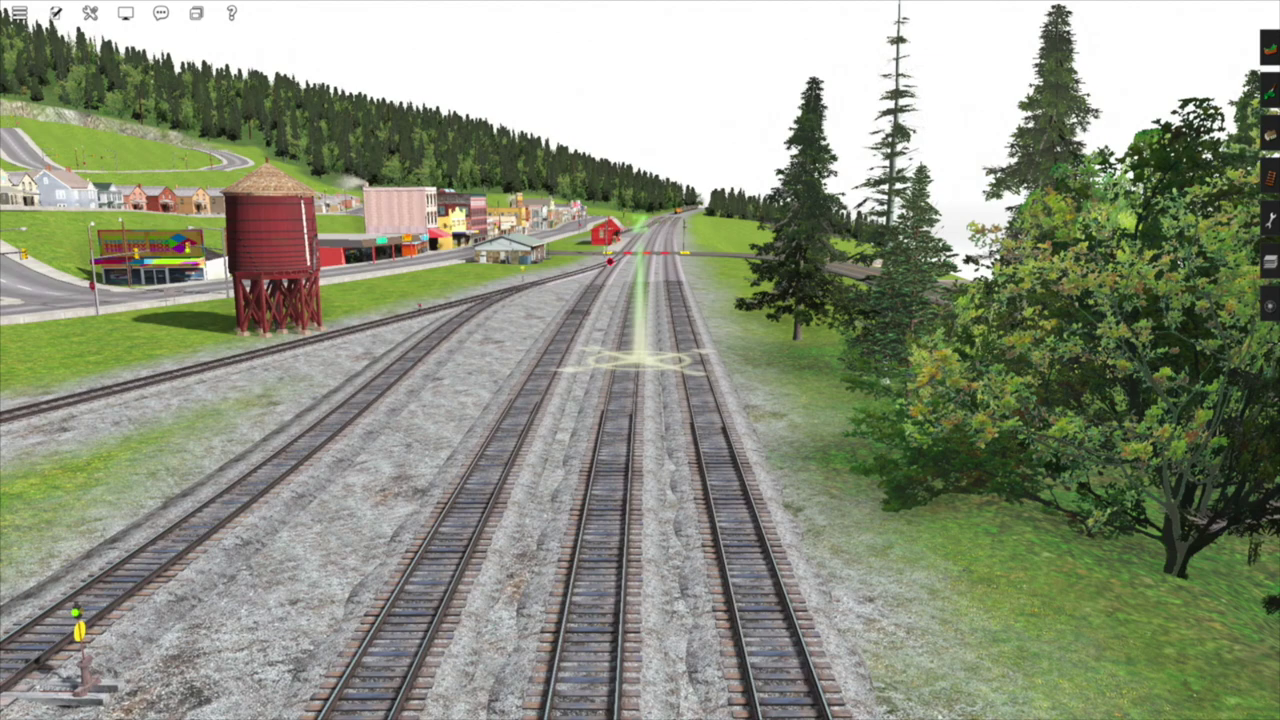
{"action": "key", "text": "Right"}
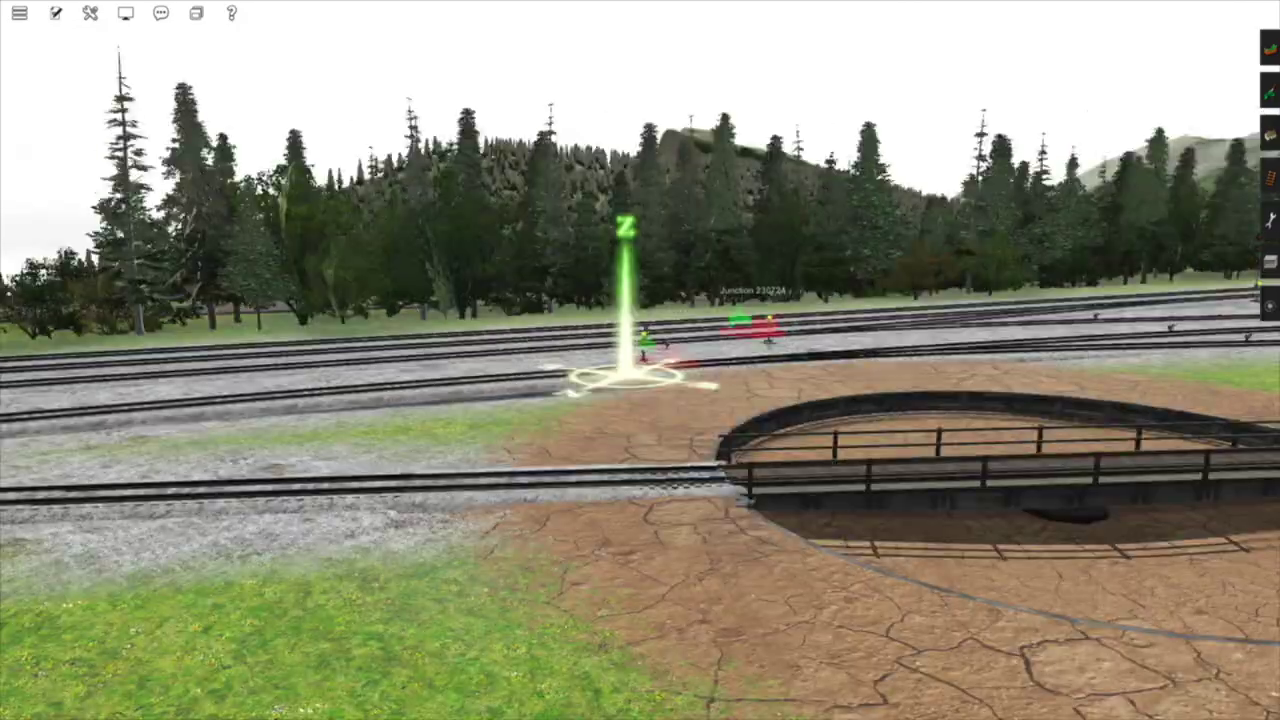
{"action": "key", "text": "Right"}
{"action": "key", "text": "w"}
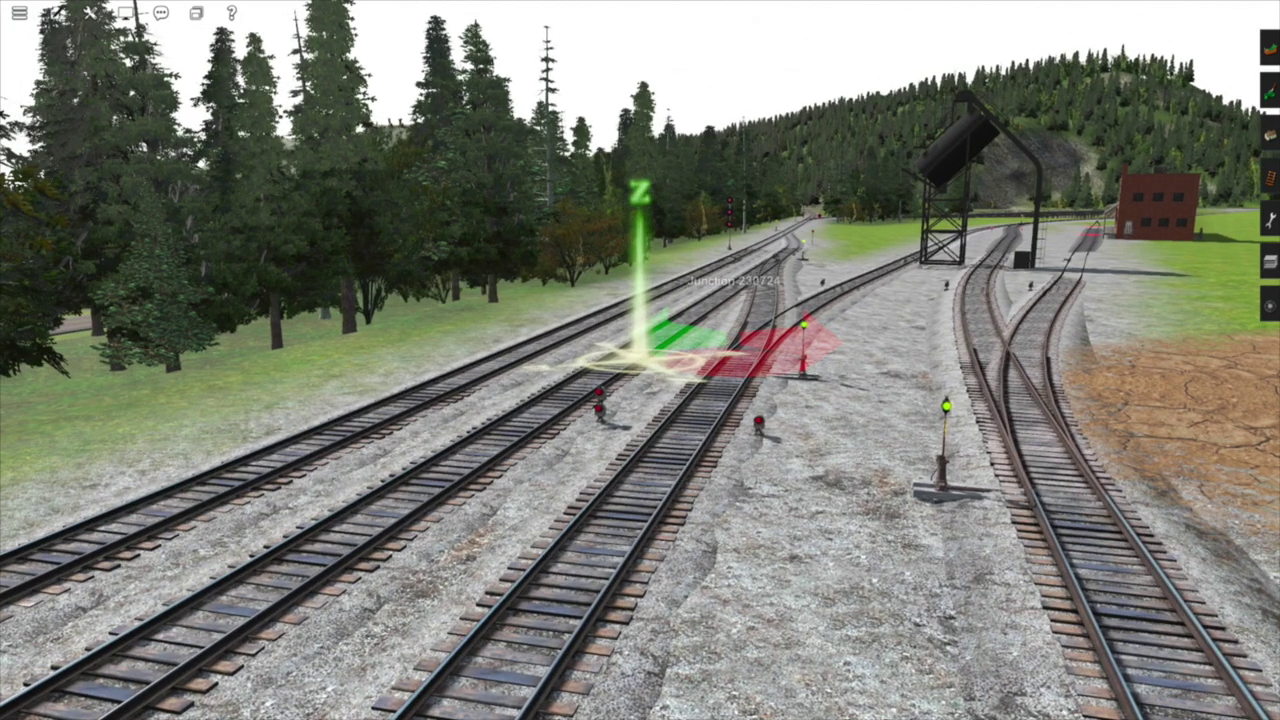
{"action": "key", "text": "Escape"}
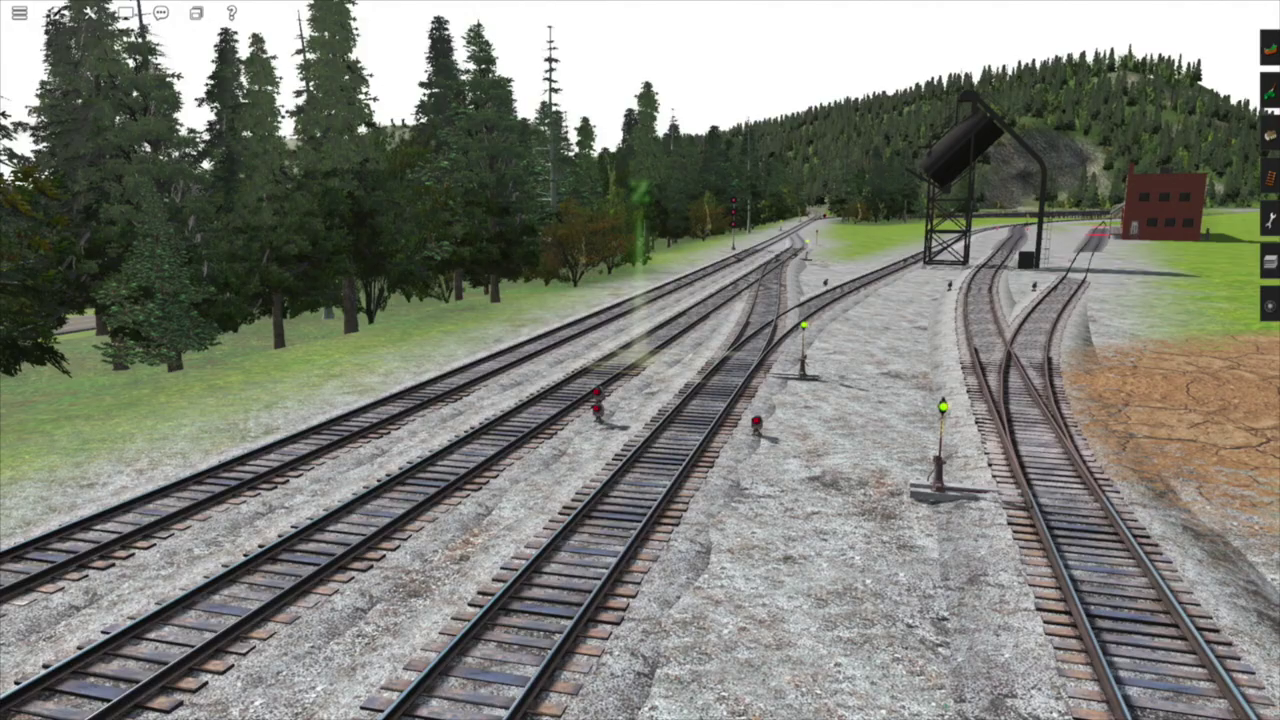
{"action": "key", "text": "Down"}
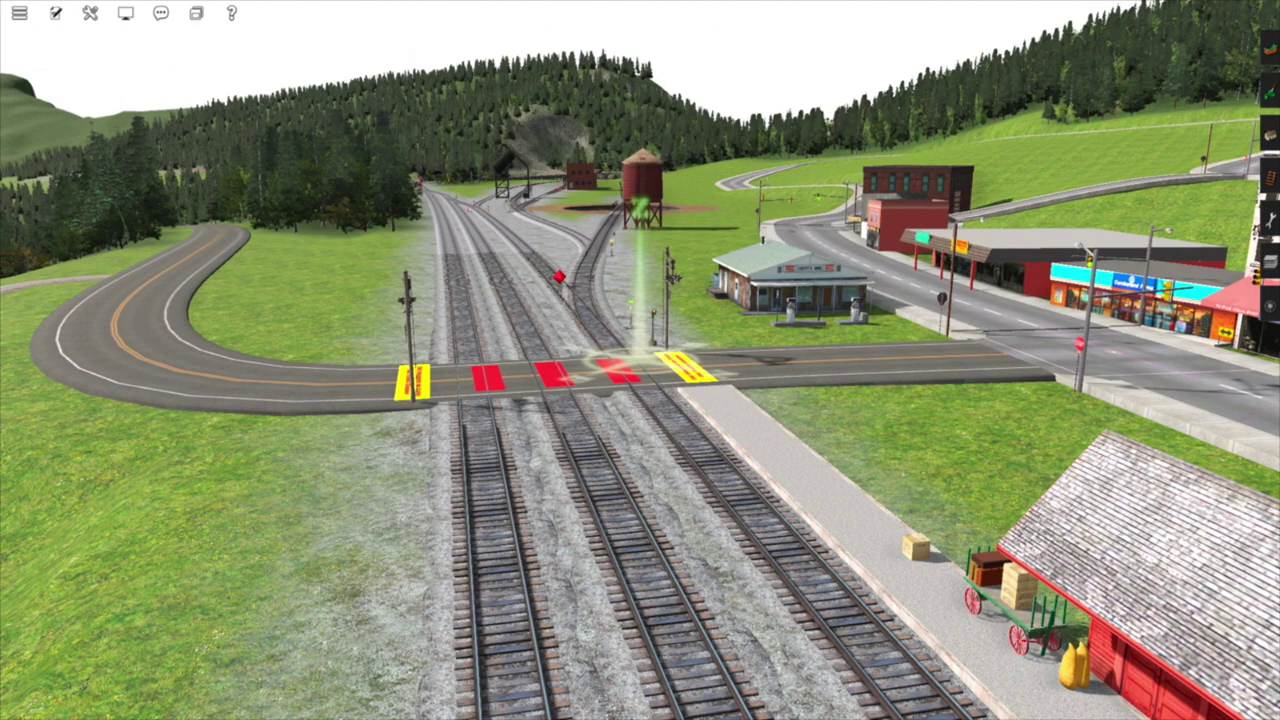
Place a trigger on the station approach track beside the TM Stn 1 track marker and name it TGR Stn 1
{"action": "key", "text": "Up"}
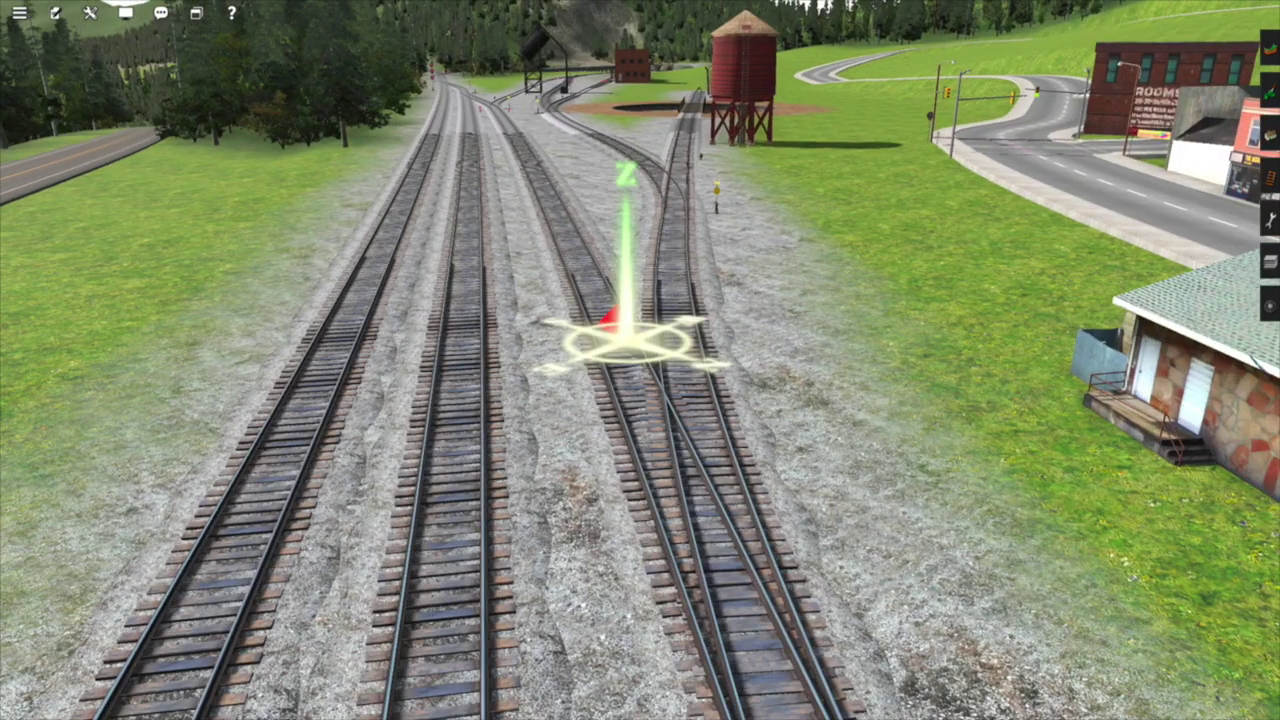
{"action": "key", "text": "Left"}
{"action": "key", "text": "Up"}
{"action": "key", "text": "Page_Up"}
{"action": "key", "text": "F4"}
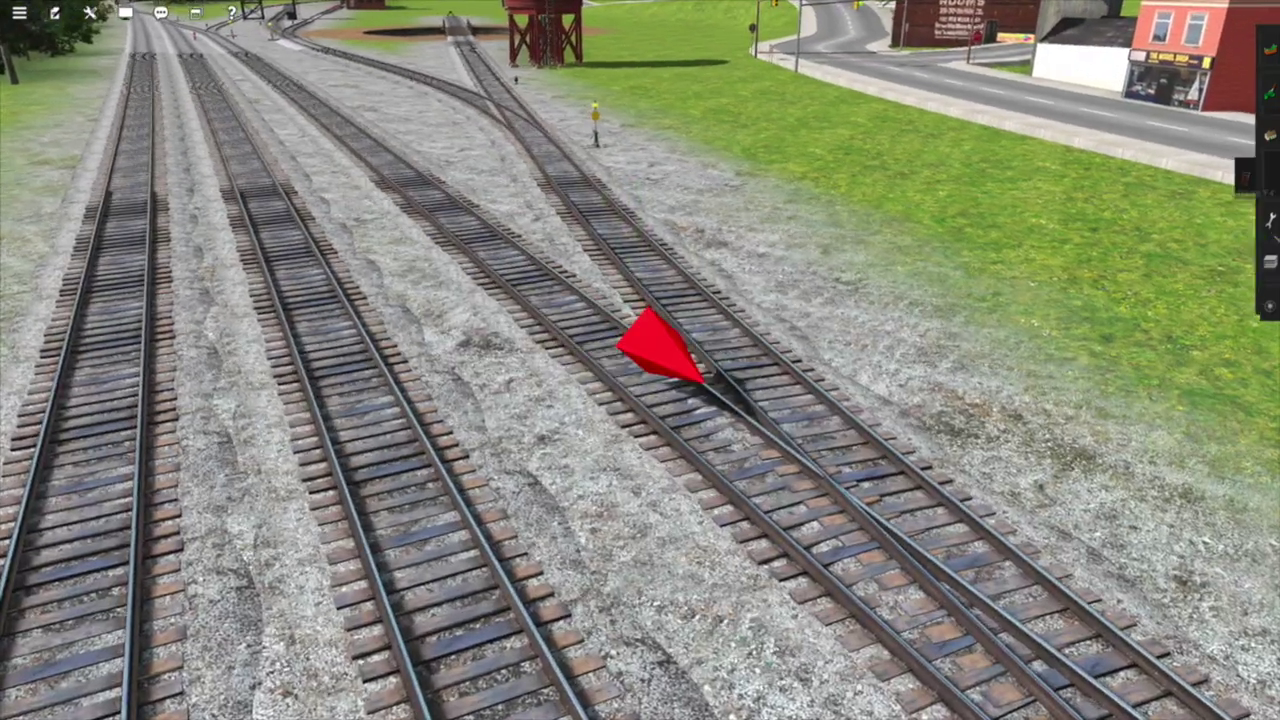
{"action": "left_click", "coordinate": [1235, 58]}
{"action": "left_click", "coordinate": [1158, 109]}
{"action": "left_click", "coordinate": [592, 320]}
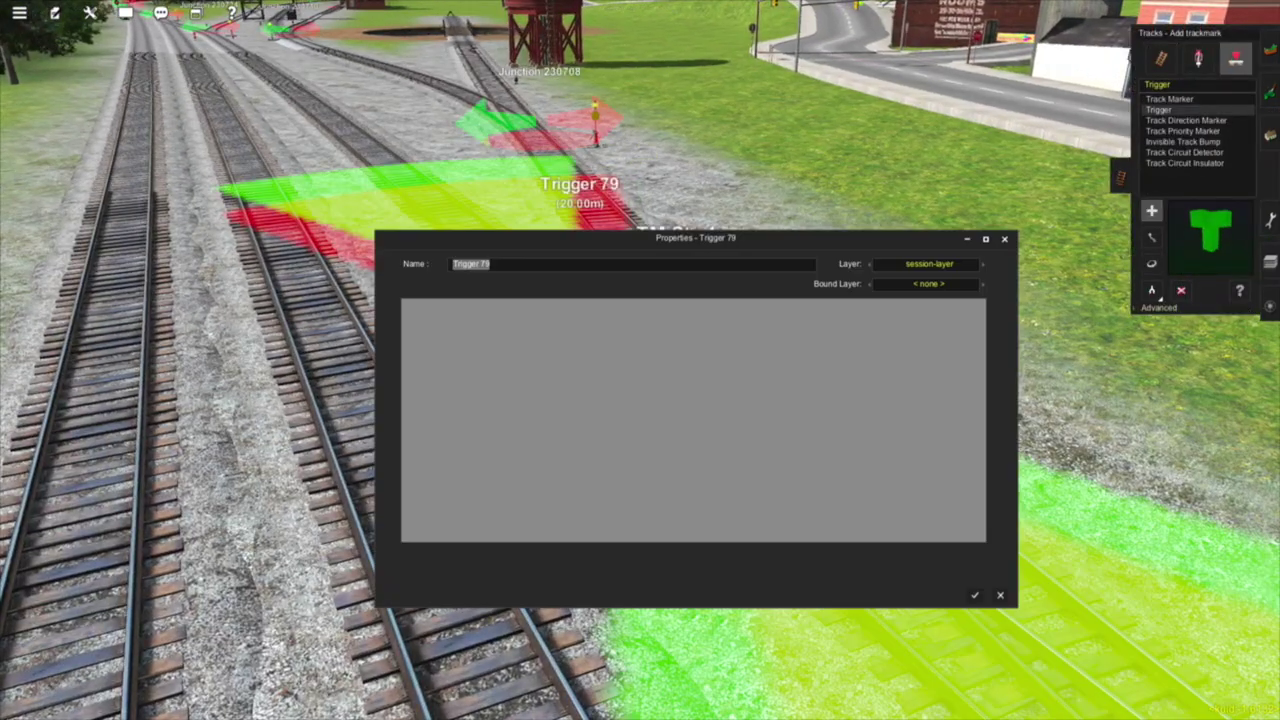
{"action": "type", "text": "TGR"}
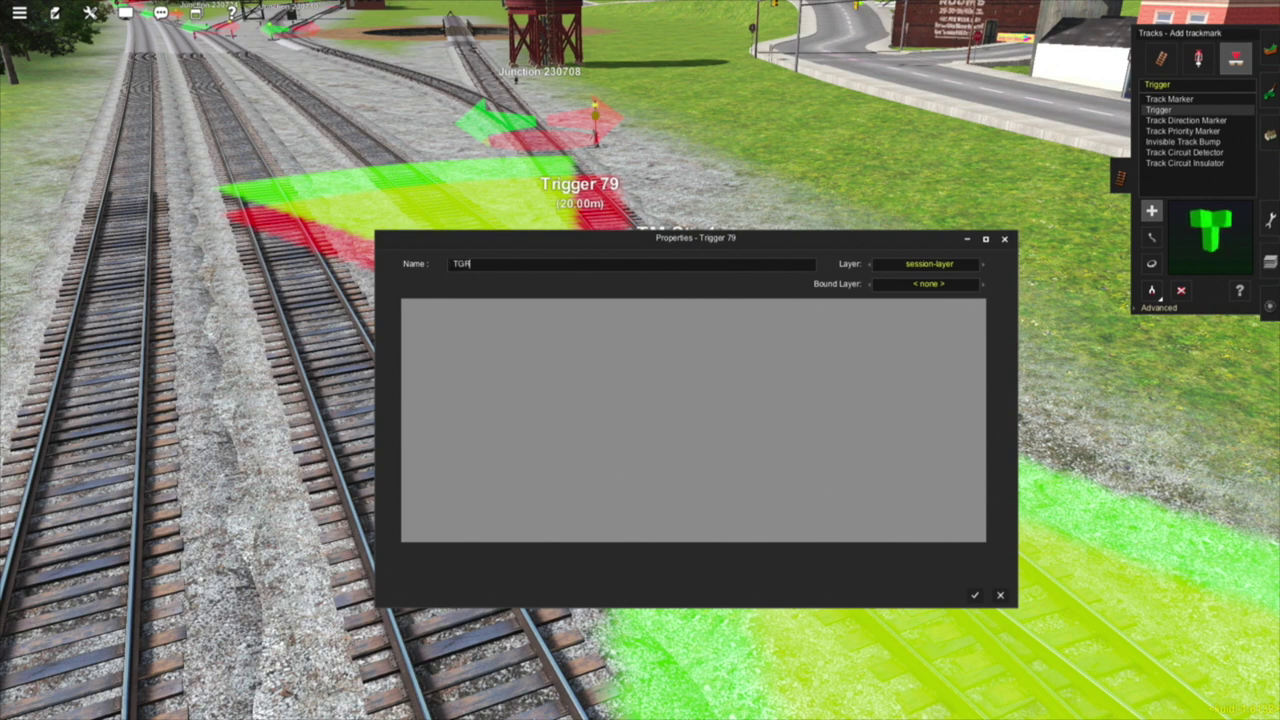
{"action": "type", "text": " 5tn 1"}
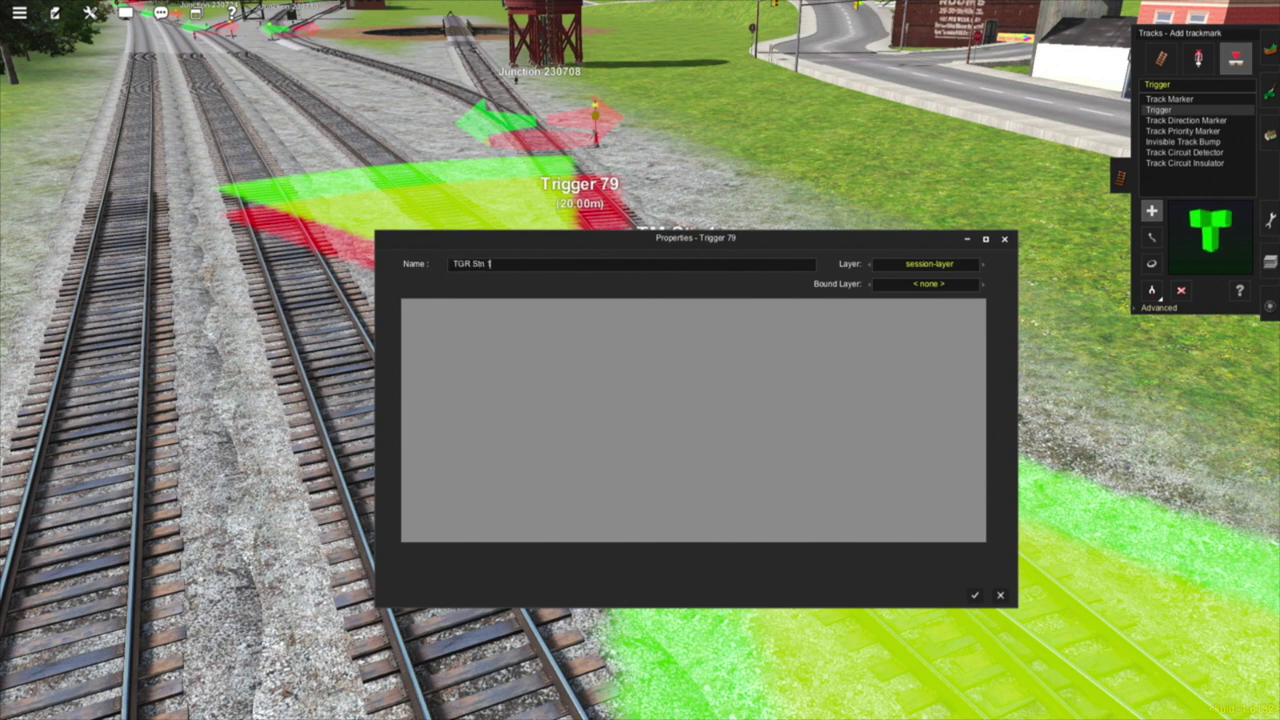
{"action": "key", "text": "Return"}
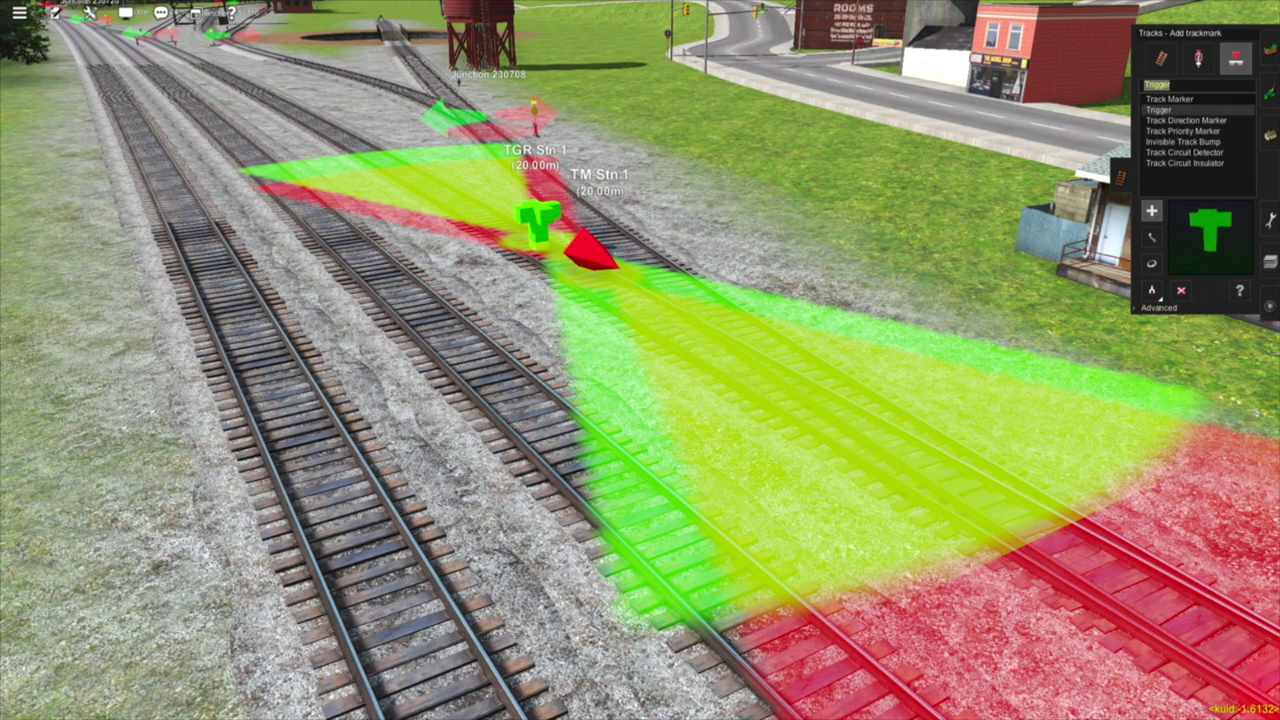
Place a track marker on the free track beside the passenger train, just before the signal, and name it TM AI 1
{"action": "left_click", "coordinate": [1169, 99]}
{"action": "mouse_move", "coordinate": [716, 322]}
{"action": "right_mouse_down"}
{"action": "mouse_move", "coordinate": [1014, 380]}
{"action": "mouse_move", "coordinate": [716, 243]}
{"action": "right_mouse_up"}
{"action": "right_click", "coordinate": [950, 70]}
{"action": "right_click", "coordinate": [648, 100]}
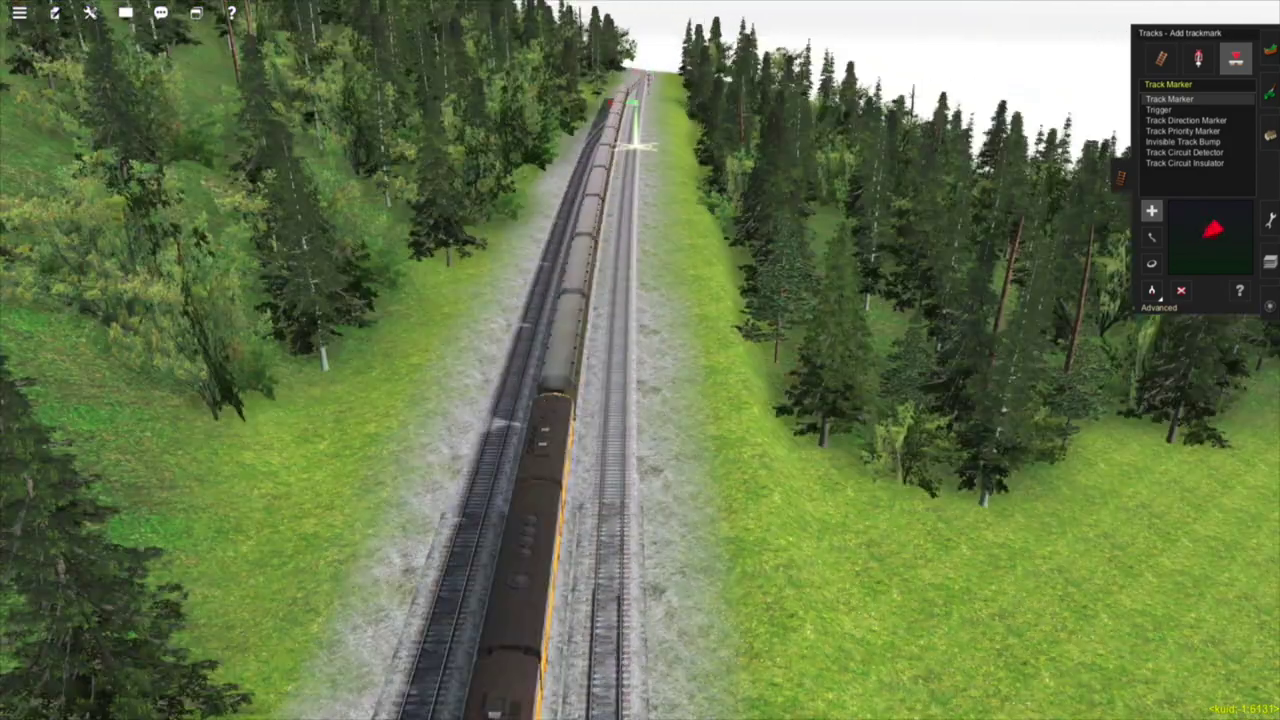
{"action": "key", "text": "Up"}
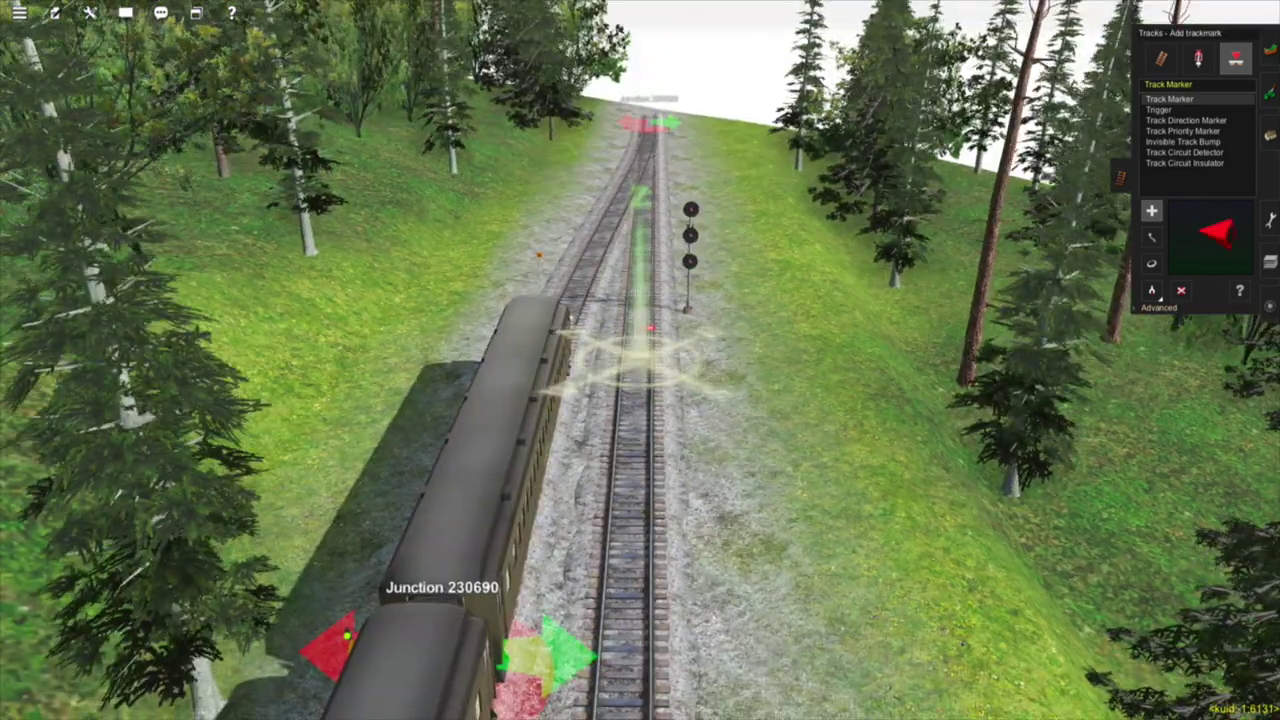
{"action": "left_click", "coordinate": [640, 350]}
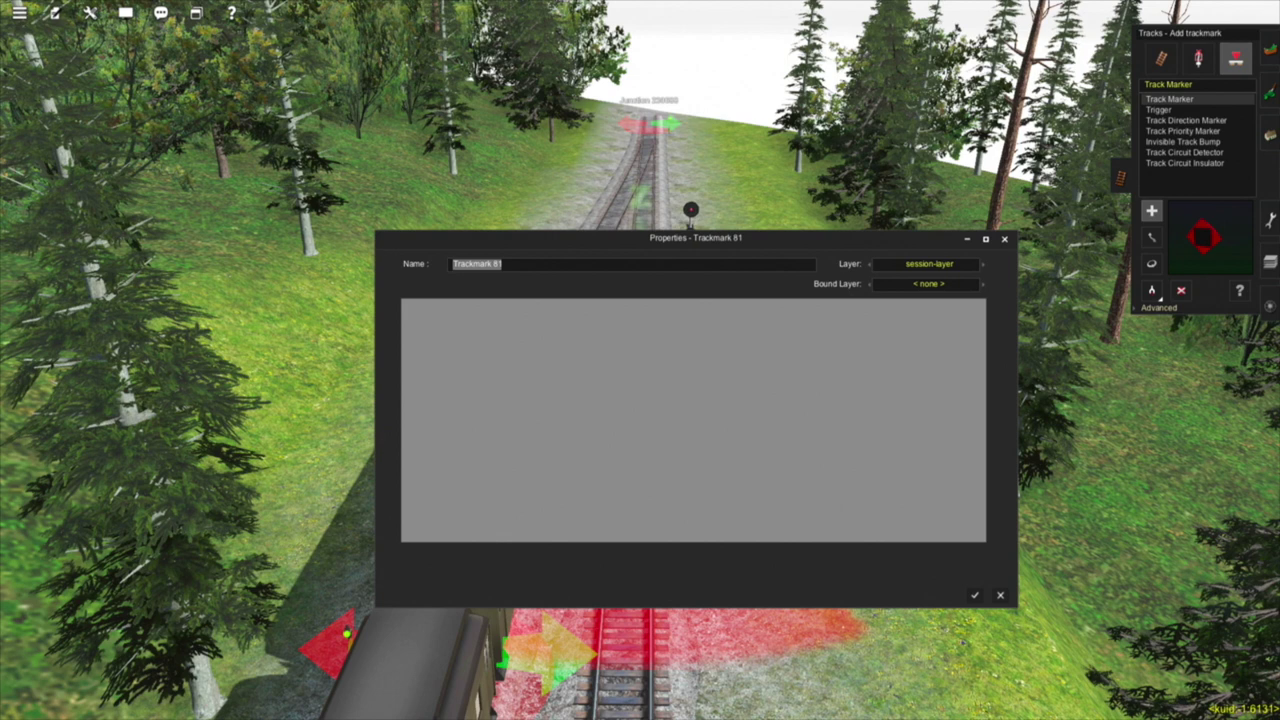
{"action": "type", "text": "TM AI 1"}
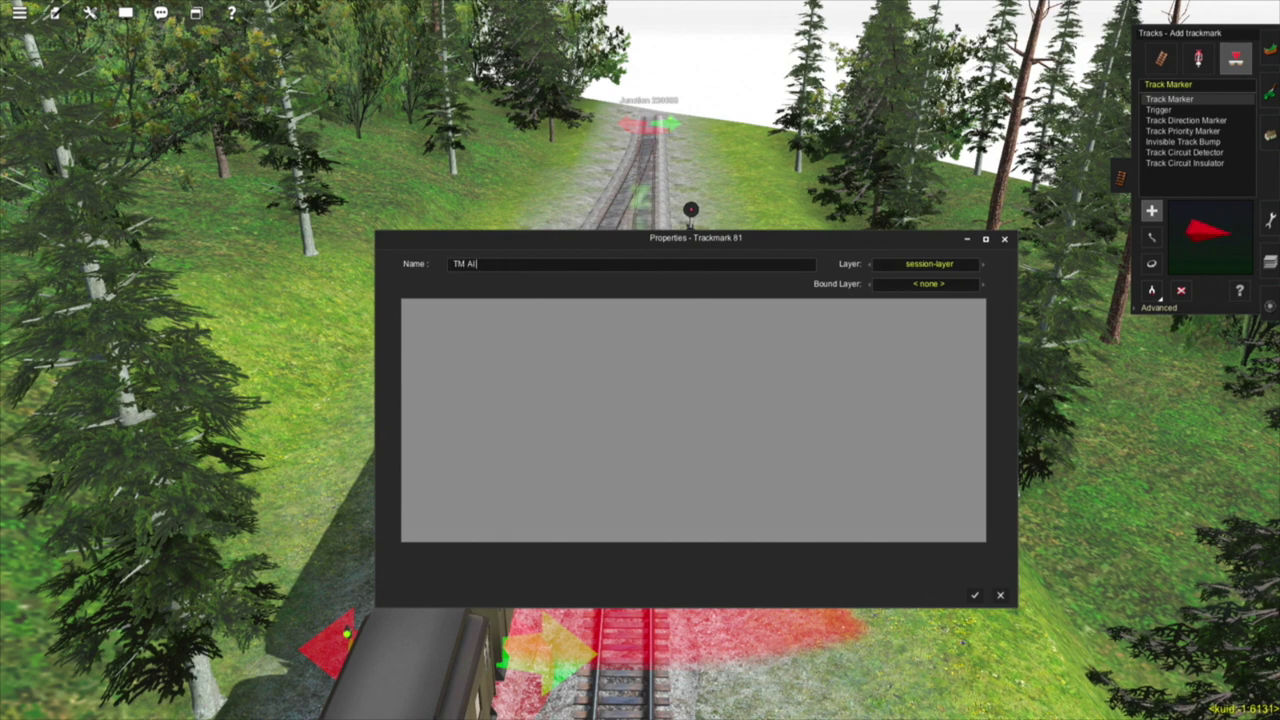
{"action": "key", "text": "Return"}
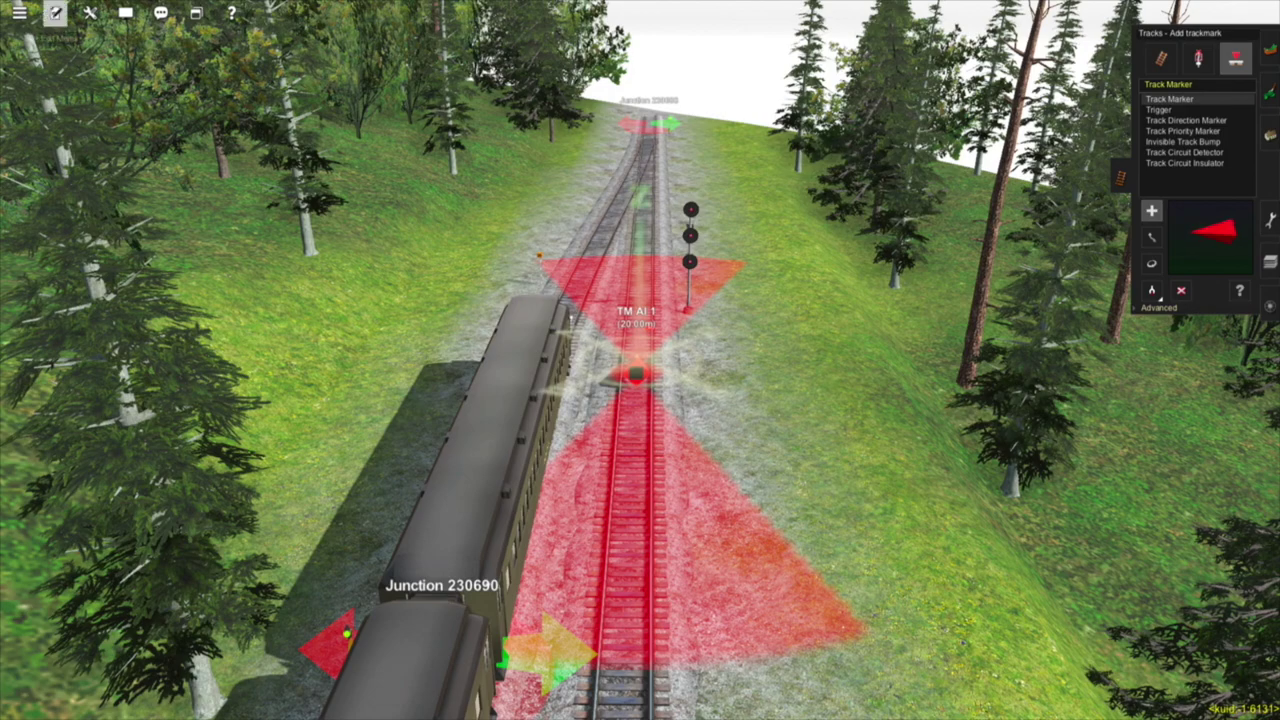
Enable the WaitForTrigger command in the session's Driver Command rule
{"action": "left_click", "coordinate": [55, 13]}
{"action": "left_click", "coordinate": [72, 77]}
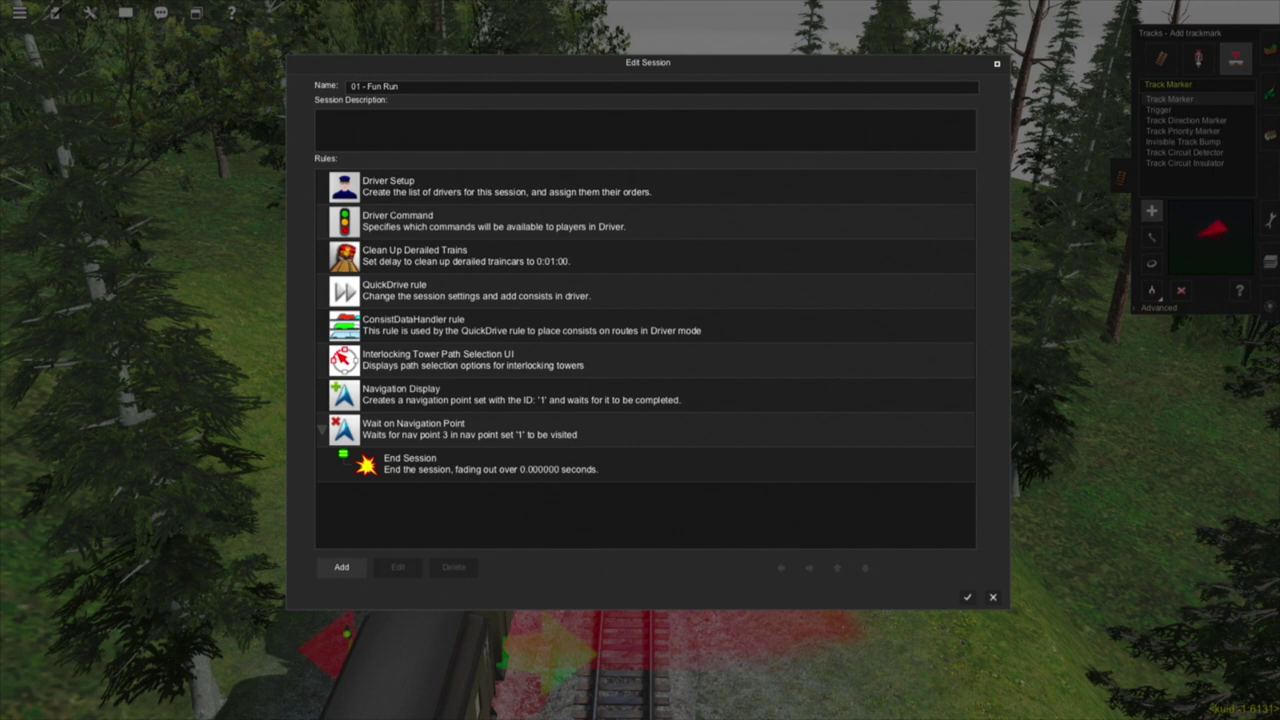
{"action": "left_click", "coordinate": [645, 221]}
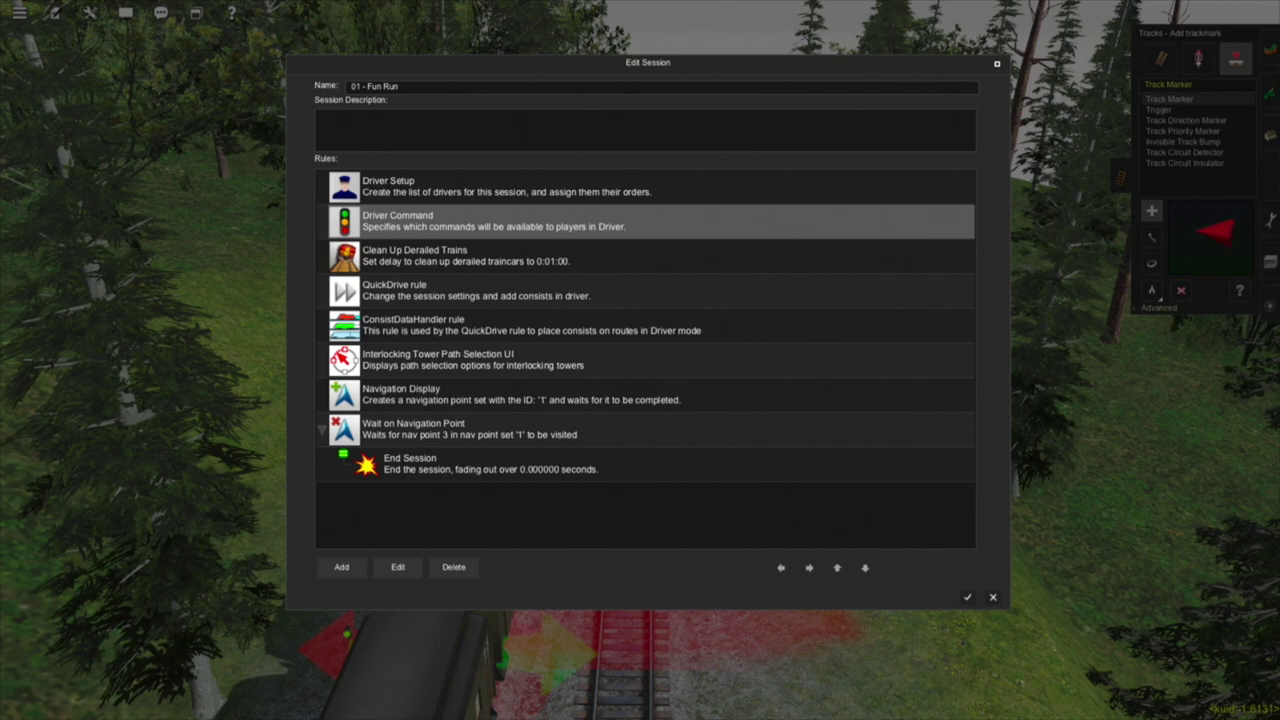
{"action": "left_click", "coordinate": [398, 567]}
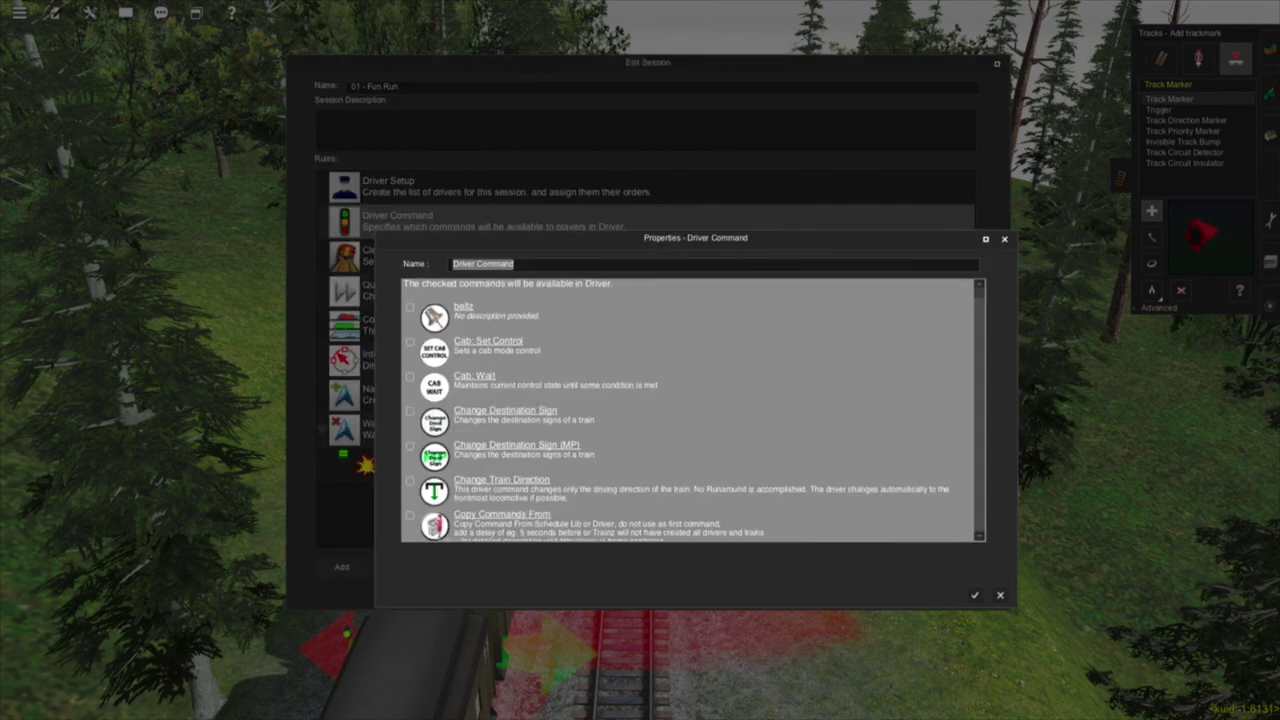
{"action": "scroll", "coordinate": [693, 410], "scroll_direction": "down", "scroll_amount": 15}
{"action": "scroll", "coordinate": [693, 410], "scroll_direction": "down", "scroll_amount": 12}
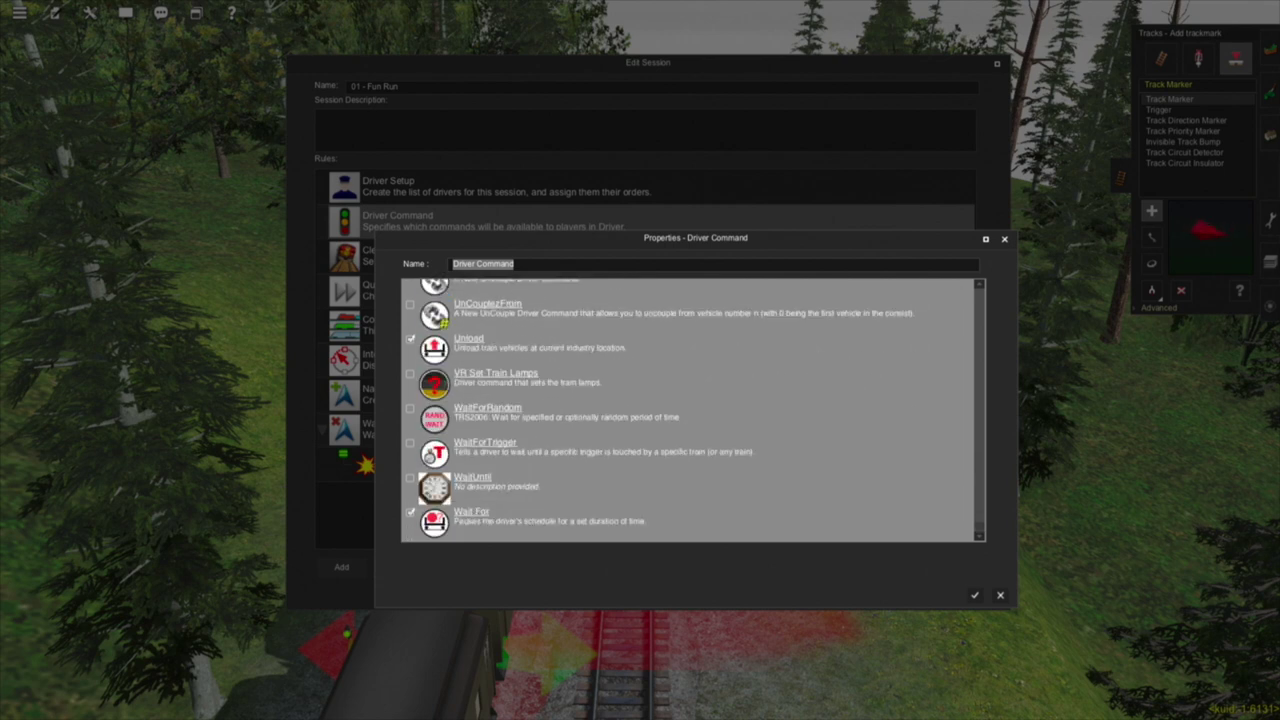
{"action": "left_click", "coordinate": [410, 443]}
{"action": "key", "text": "Return"}
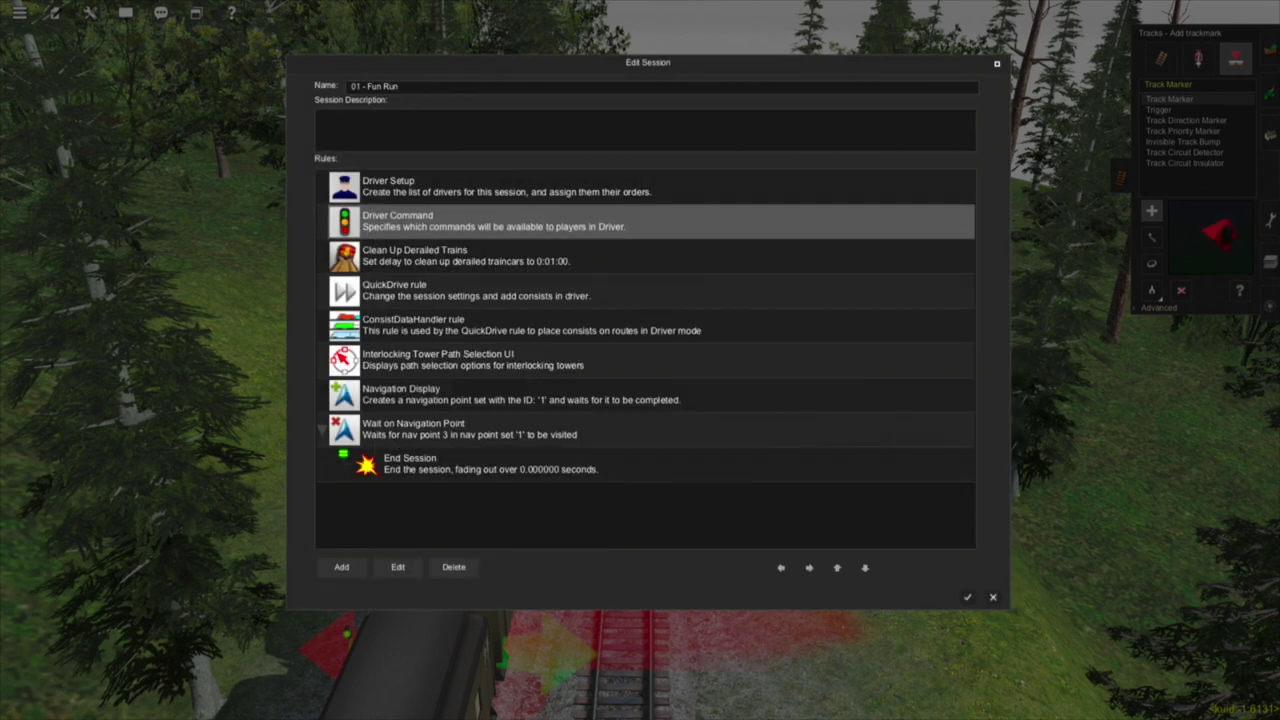
In the Driver Setup rule, give the SP SD45 1 driver a WaitForTrigger order for TGR Stn 1 with Any Train
{"action": "double_click", "coordinate": [645, 186]}
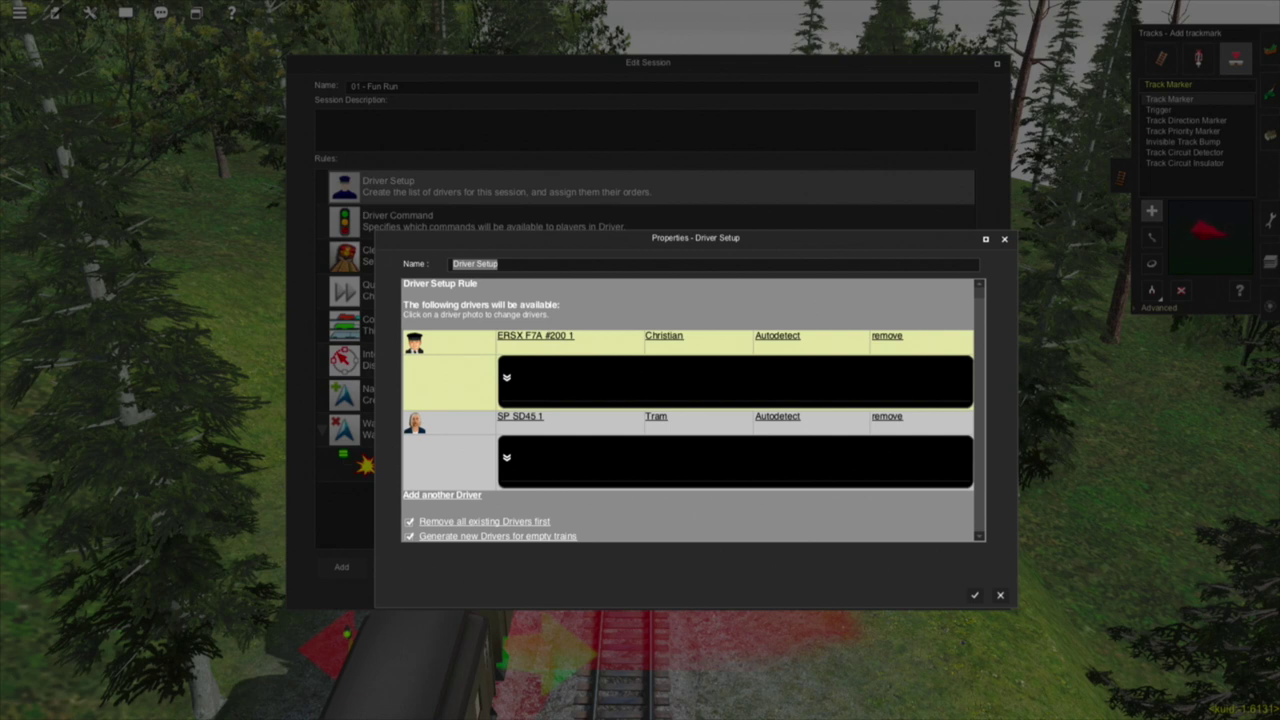
{"action": "left_click", "coordinate": [506, 457]}
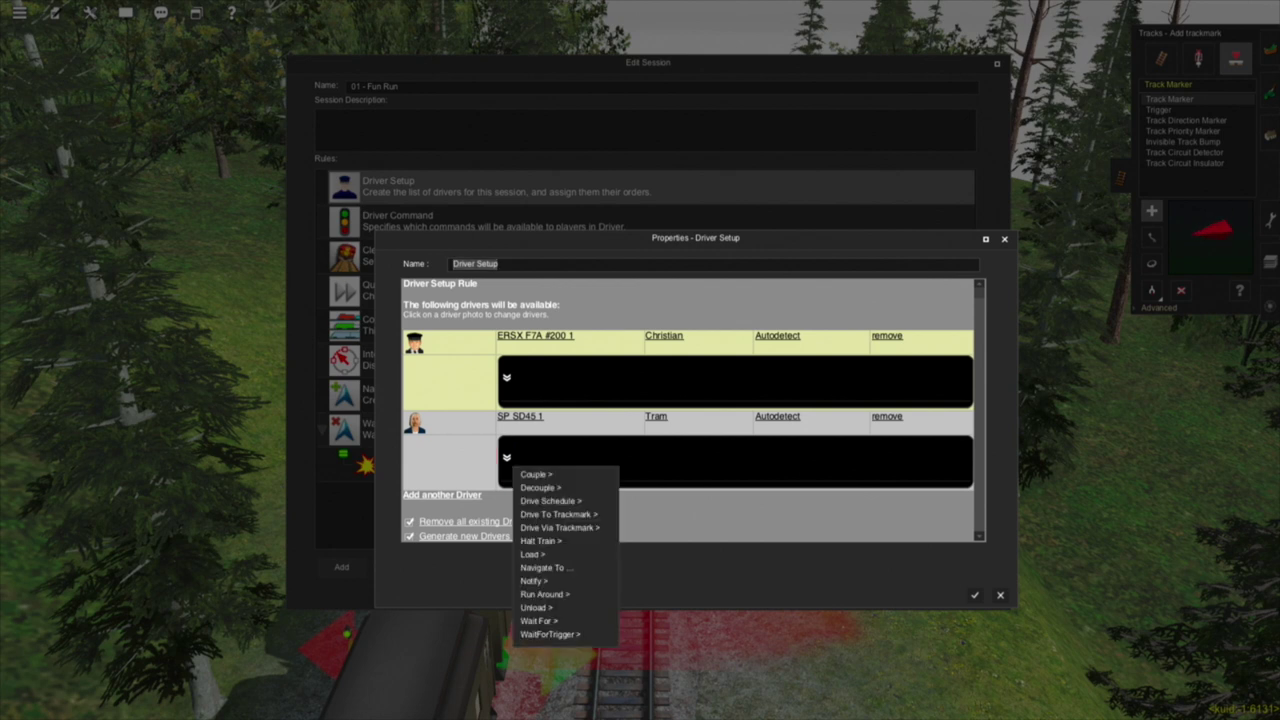
{"action": "mouse_move", "coordinate": [535, 474]}
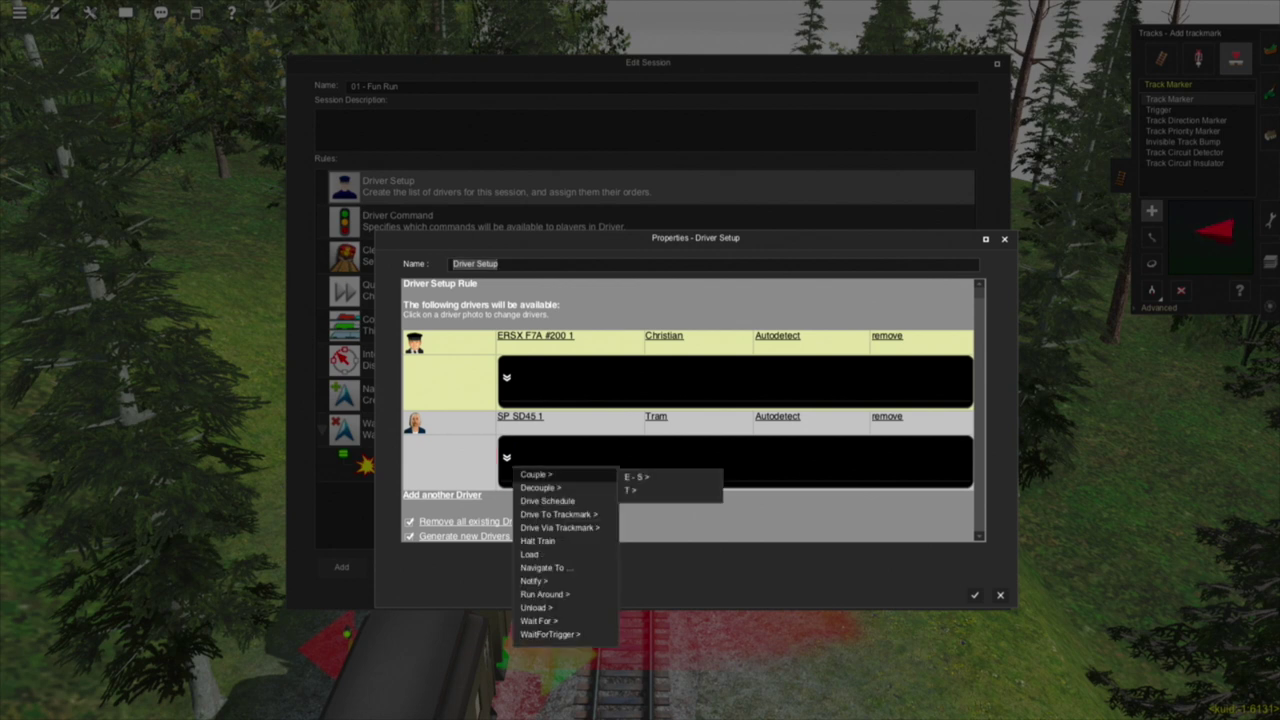
{"action": "mouse_move", "coordinate": [550, 634]}
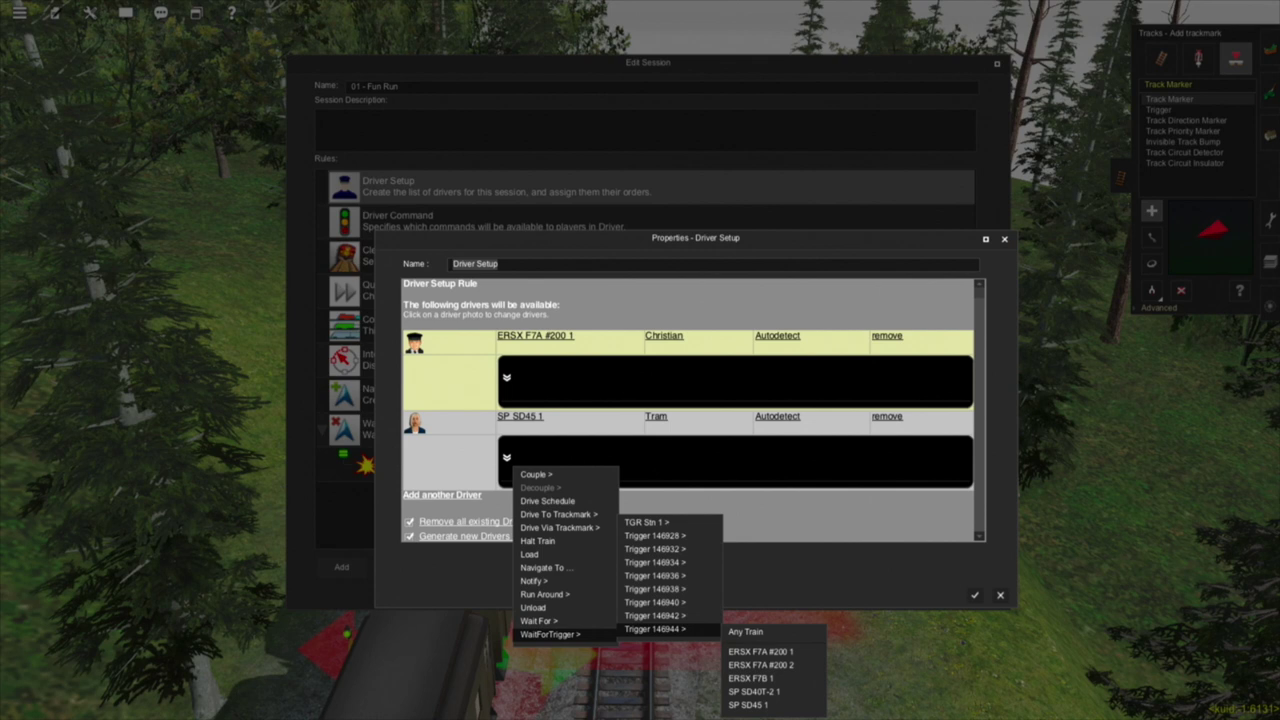
{"action": "mouse_move", "coordinate": [655, 536]}
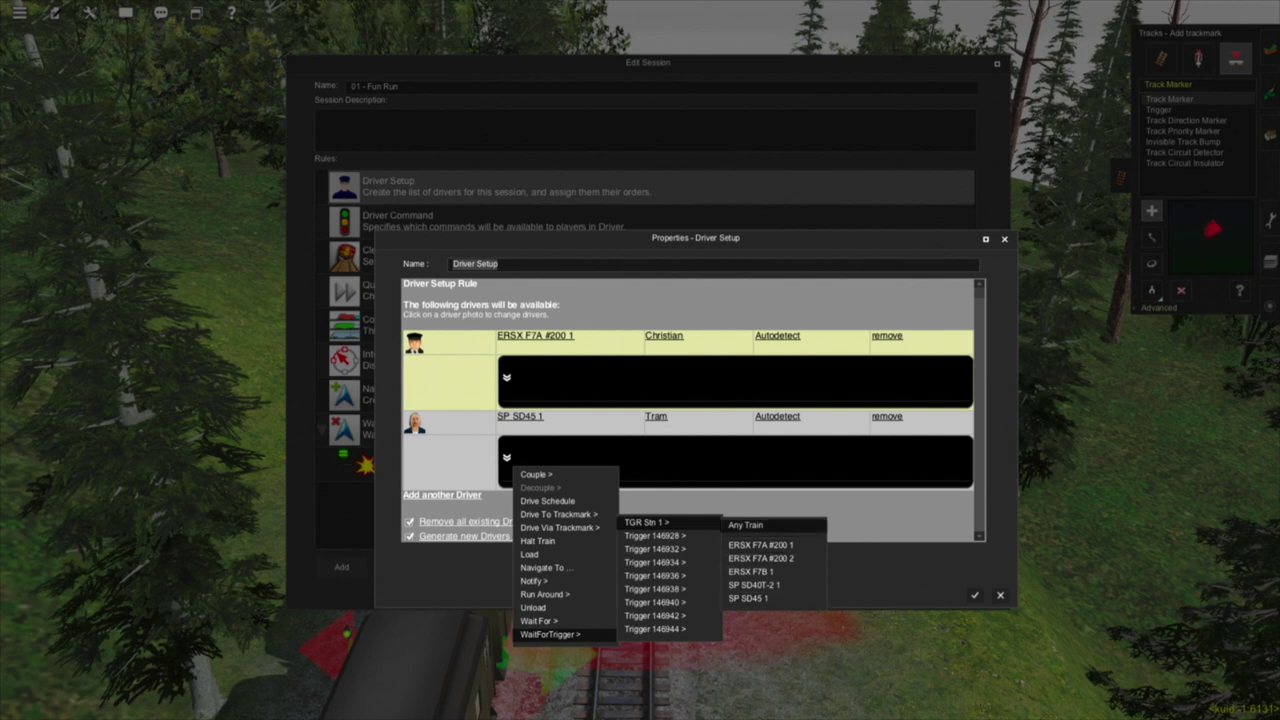
{"action": "left_click", "coordinate": [748, 525]}
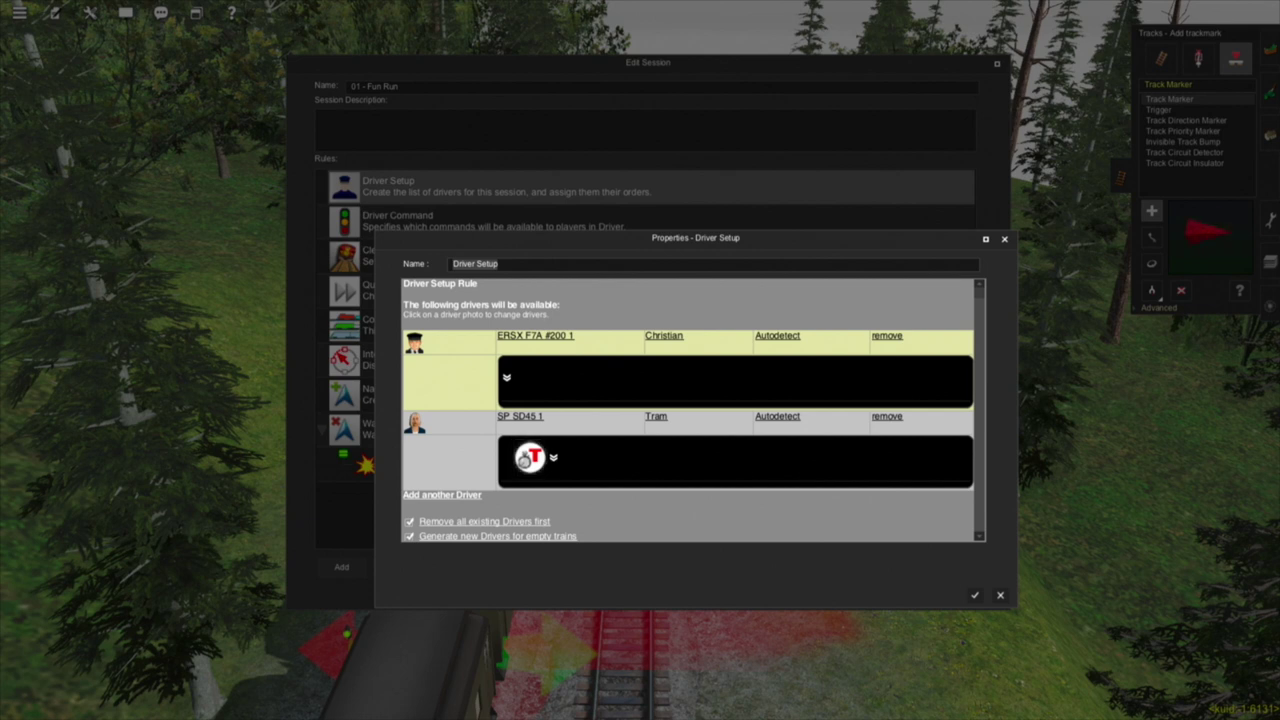
Add a Drive To Trackmark order for TM AI 1 after the SP SD45 1 driver's wait order and accept the driver setup
{"action": "left_click", "coordinate": [553, 457]}
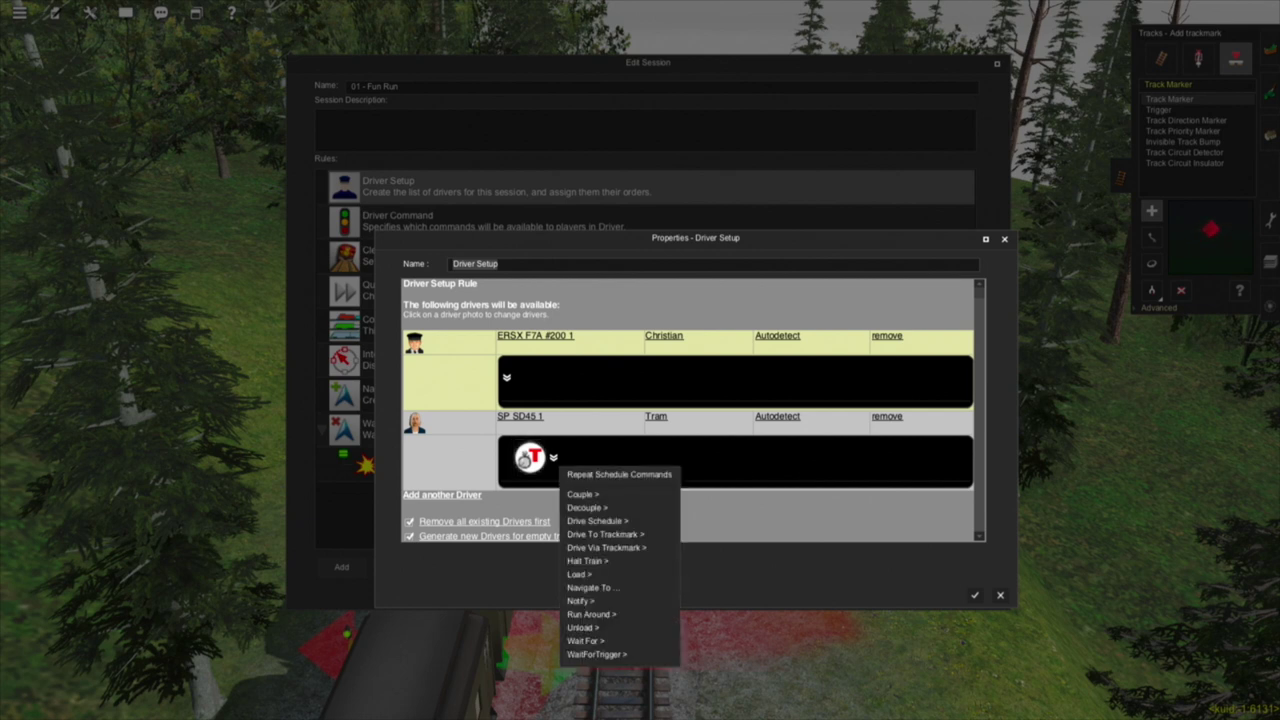
{"action": "mouse_move", "coordinate": [605, 534]}
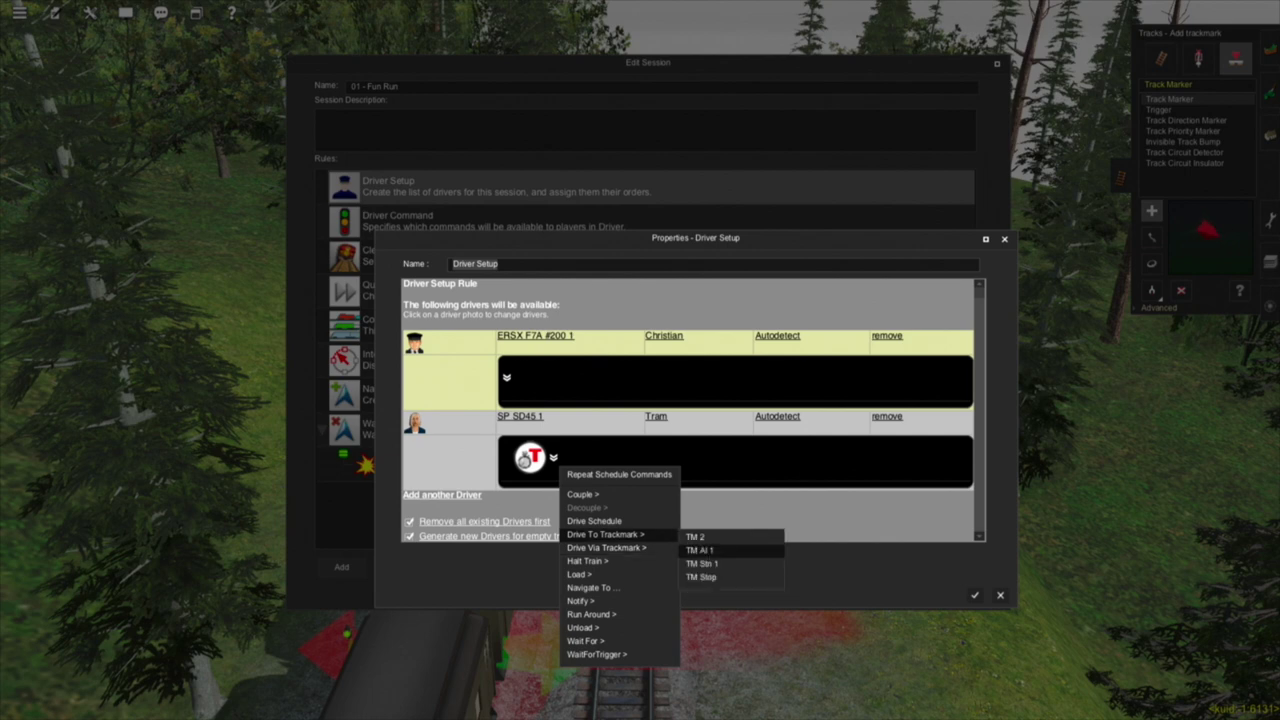
{"action": "left_click", "coordinate": [700, 550]}
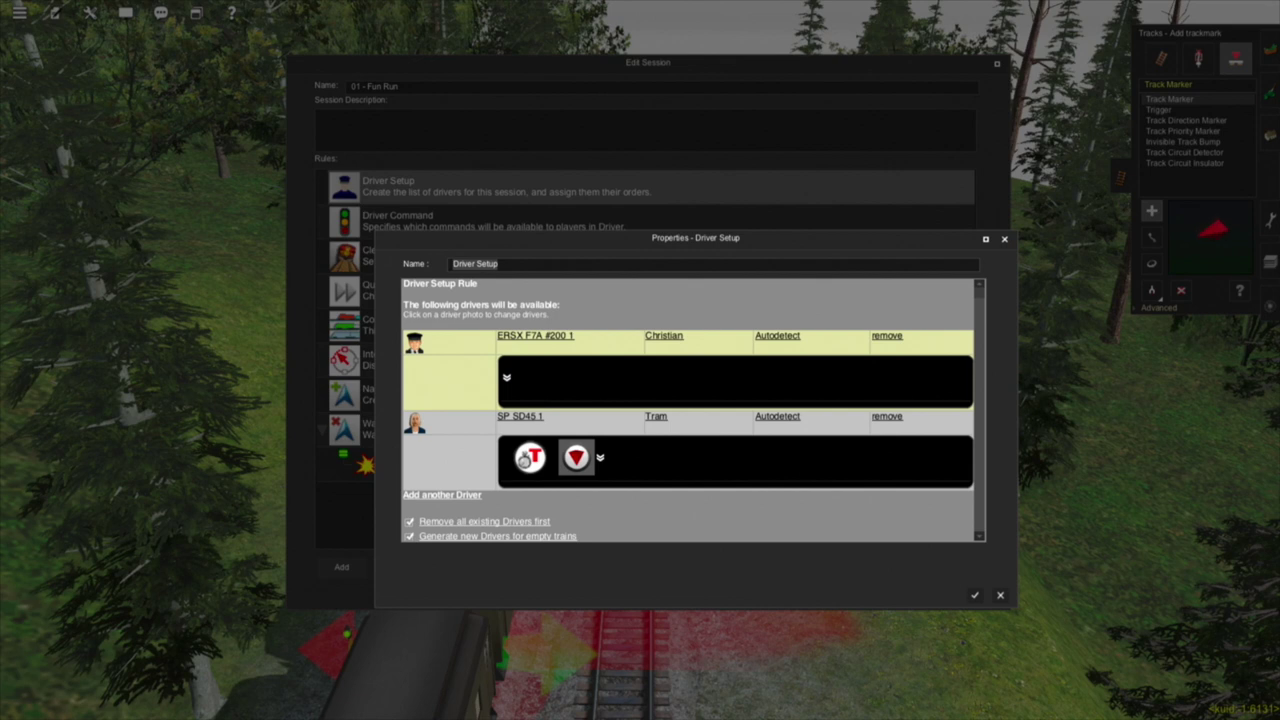
{"action": "key", "text": "Return"}
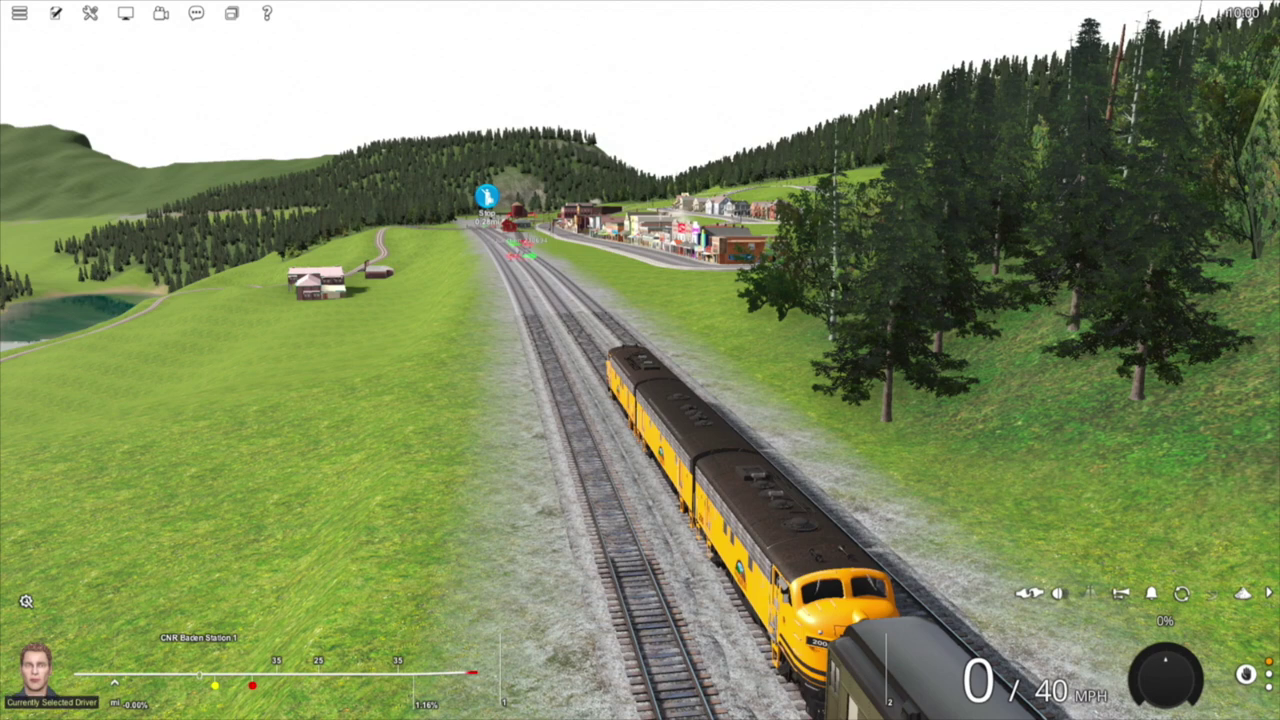
Show the driver list in the running session and focus on the SP SD45 1 driver
{"action": "left_click", "coordinate": [35, 670]}
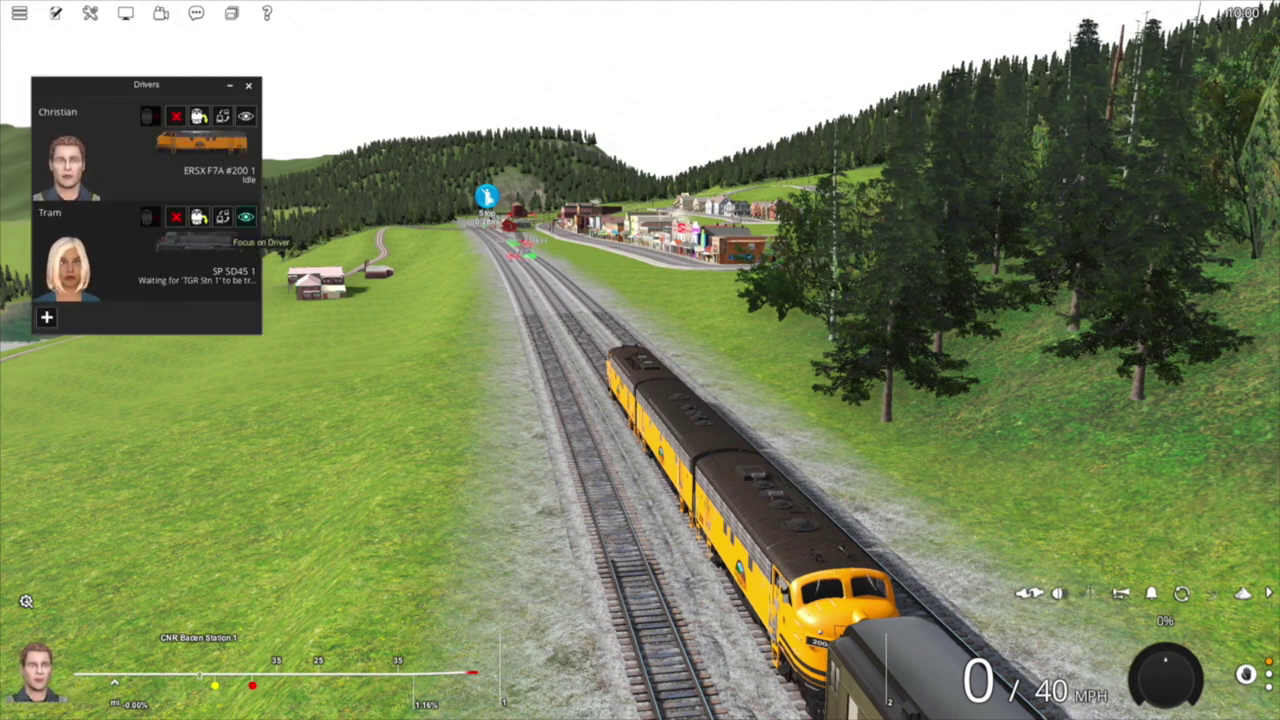
{"action": "left_click", "coordinate": [245, 217]}
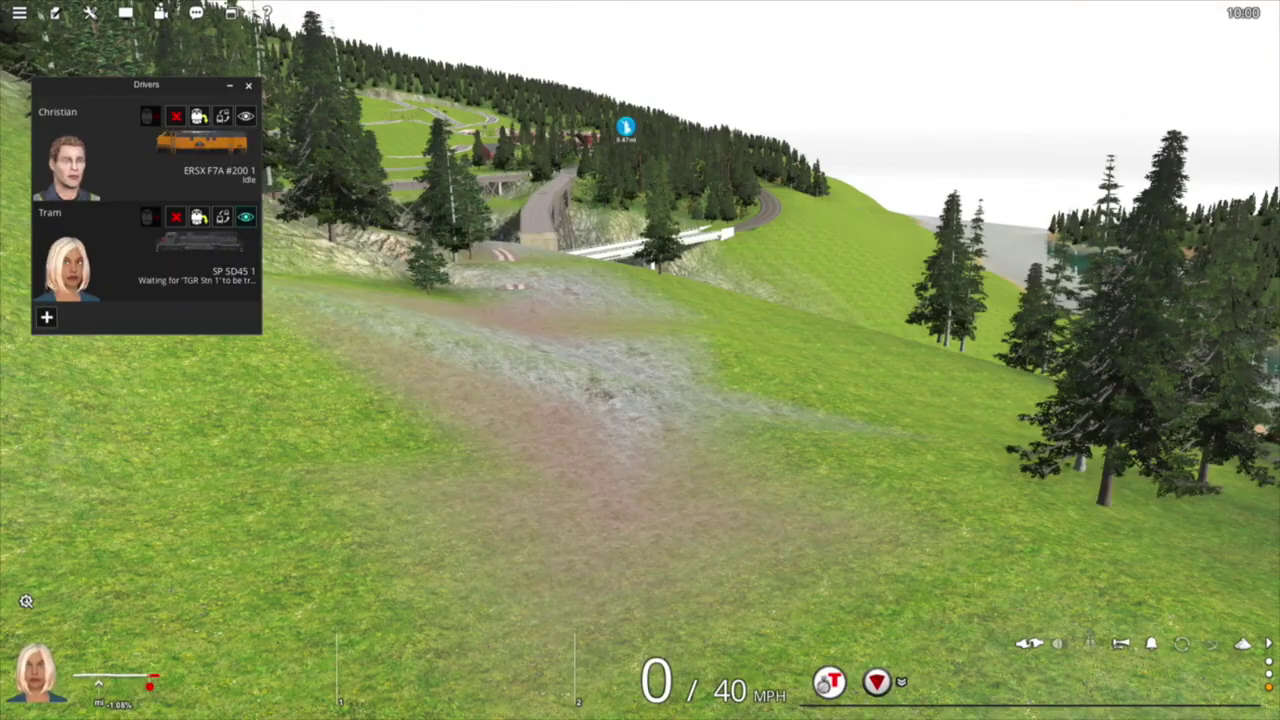